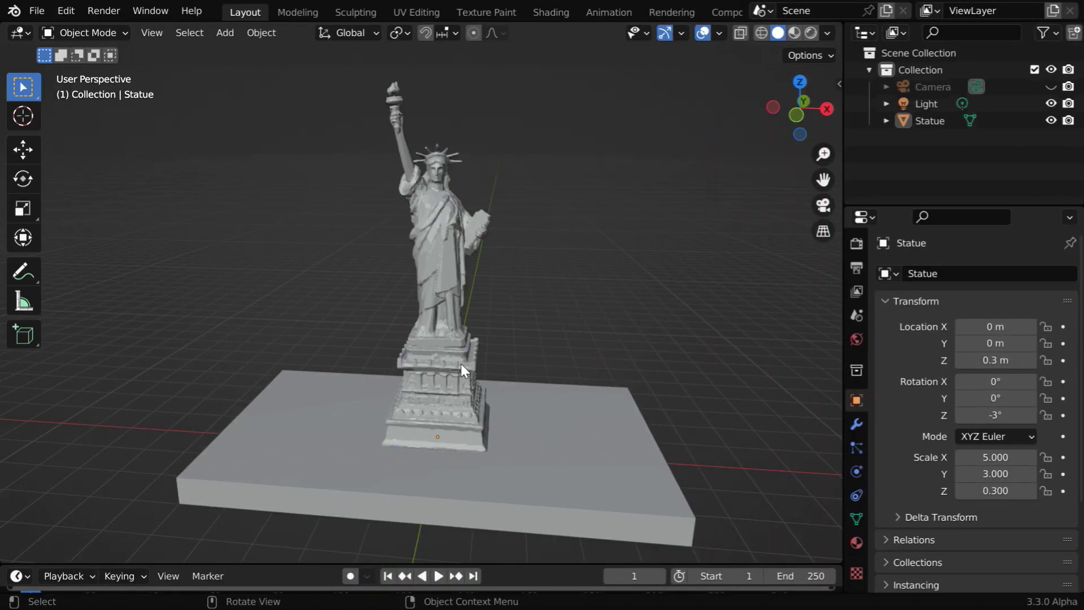
Select the statue, inspect its mesh up close in wireframe, then return to solid shading
{"action": "left_click", "coordinate": [461, 364]}
{"action": "middle_click_drag", "start_coordinate": [527, 387], "coordinate": [507, 368]}
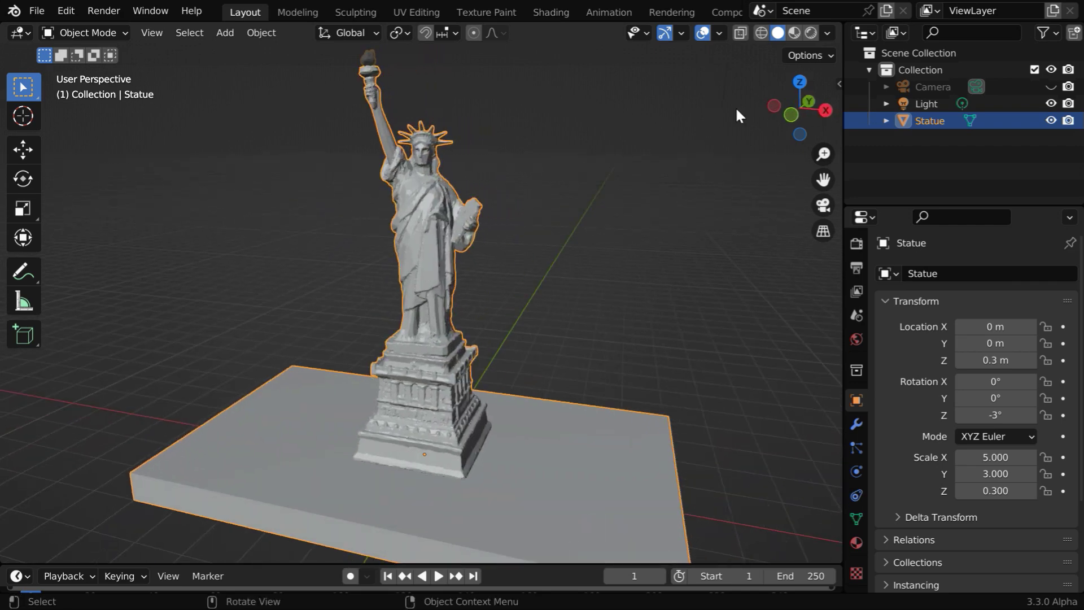
{"action": "left_click", "coordinate": [761, 34]}
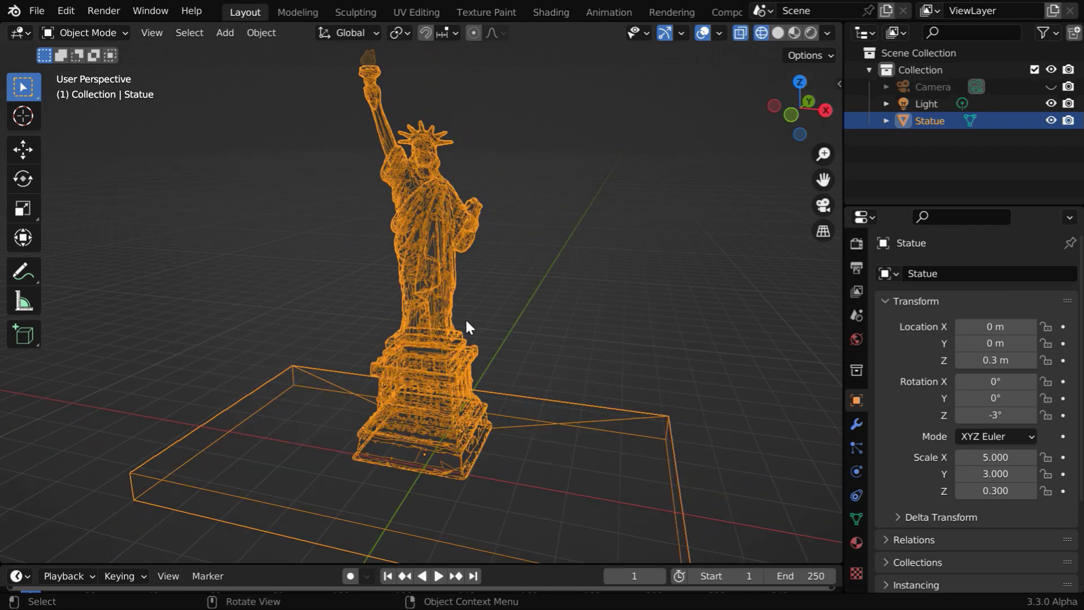
{"action": "middle_click_drag", "start_coordinate": [485, 372], "coordinate": [490, 295], "text": "ctrl"}
{"action": "middle_click_drag", "start_coordinate": [522, 398], "coordinate": [556, 331]}
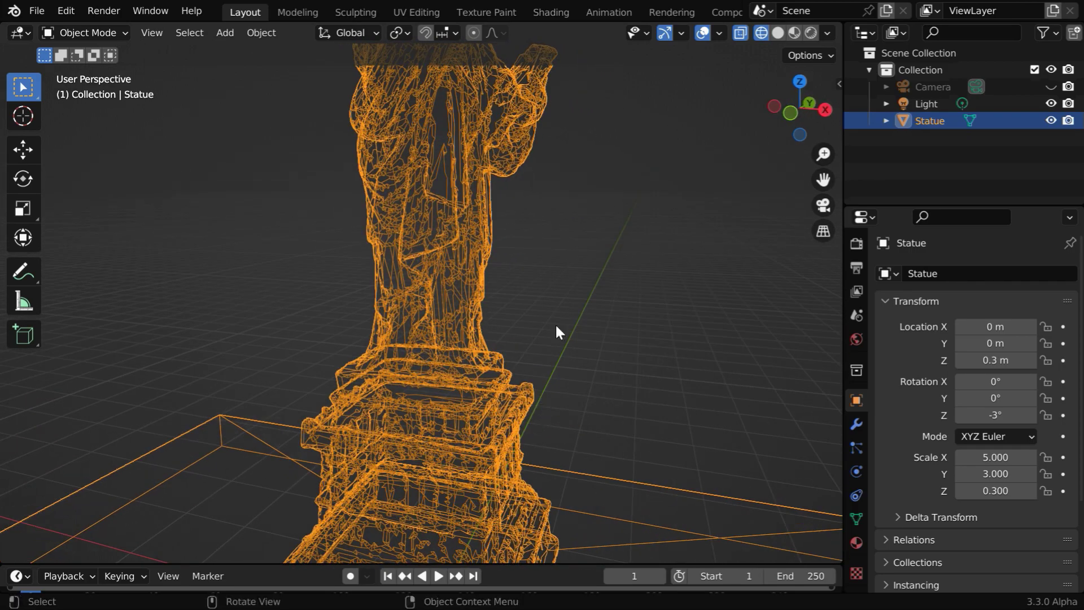
{"action": "middle_click_drag", "start_coordinate": [547, 239], "coordinate": [541, 356], "text": "ctrl"}
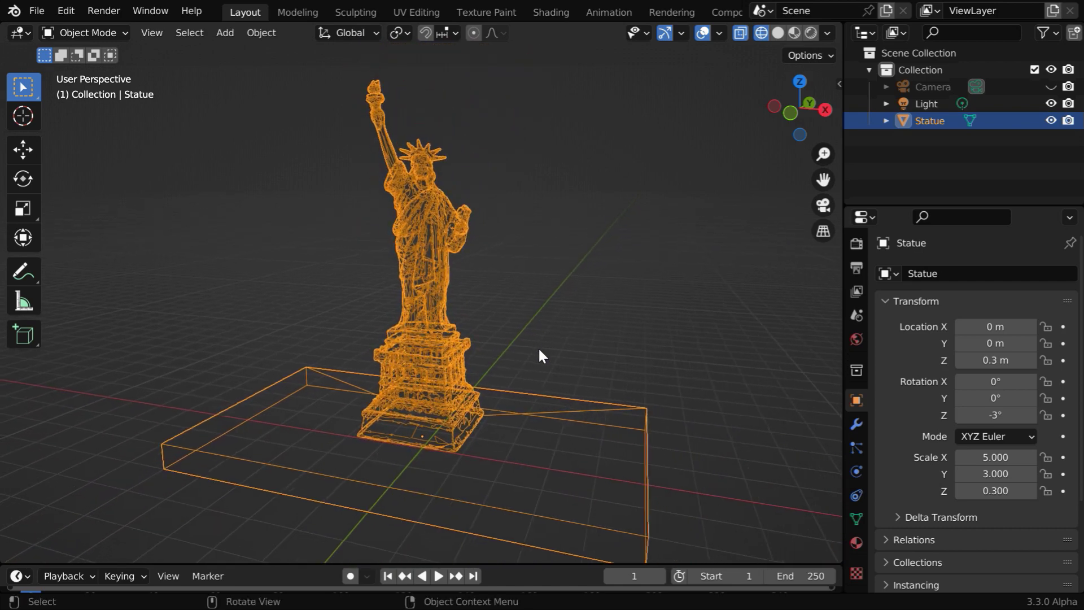
{"action": "left_click", "coordinate": [779, 33]}
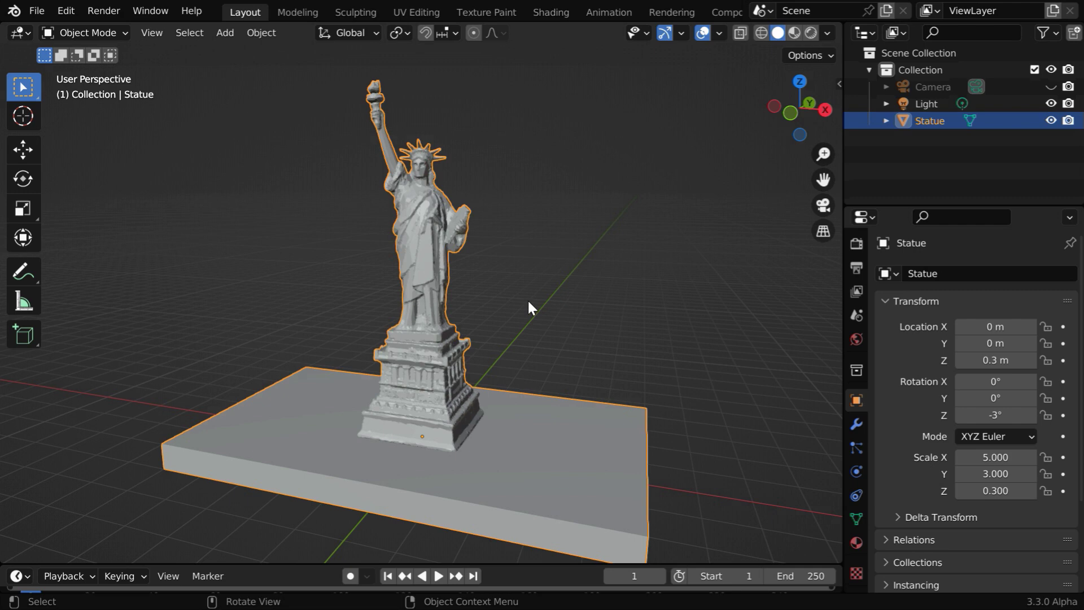
{"action": "middle_click_drag", "start_coordinate": [543, 336], "coordinate": [571, 338]}
Apply Object > Quick Effects > Quick Liquid to the statue
{"action": "left_click", "coordinate": [264, 33]}
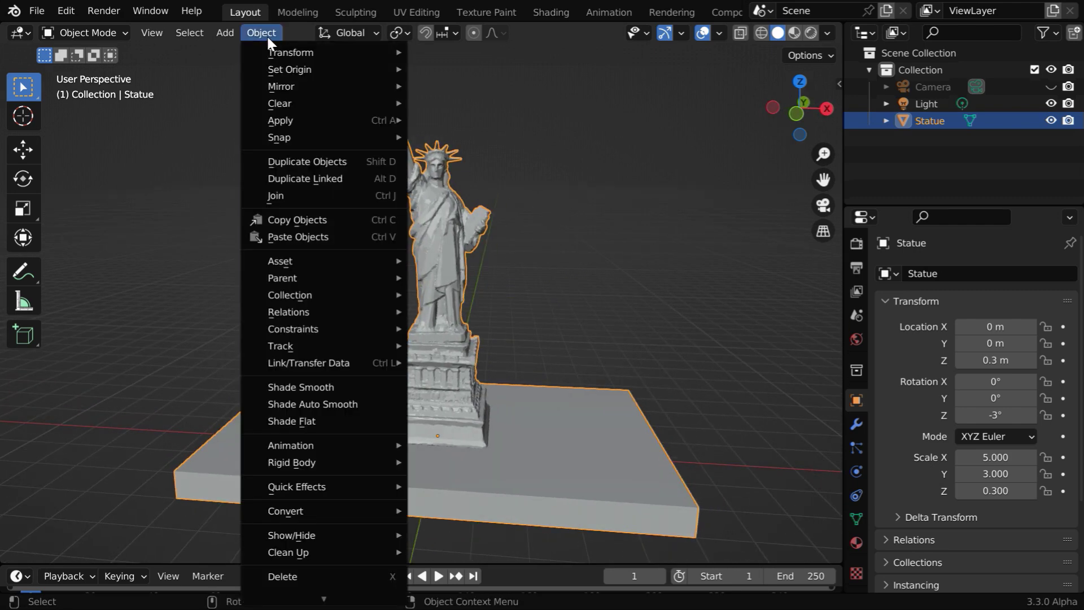
{"action": "mouse_move", "coordinate": [342, 481]}
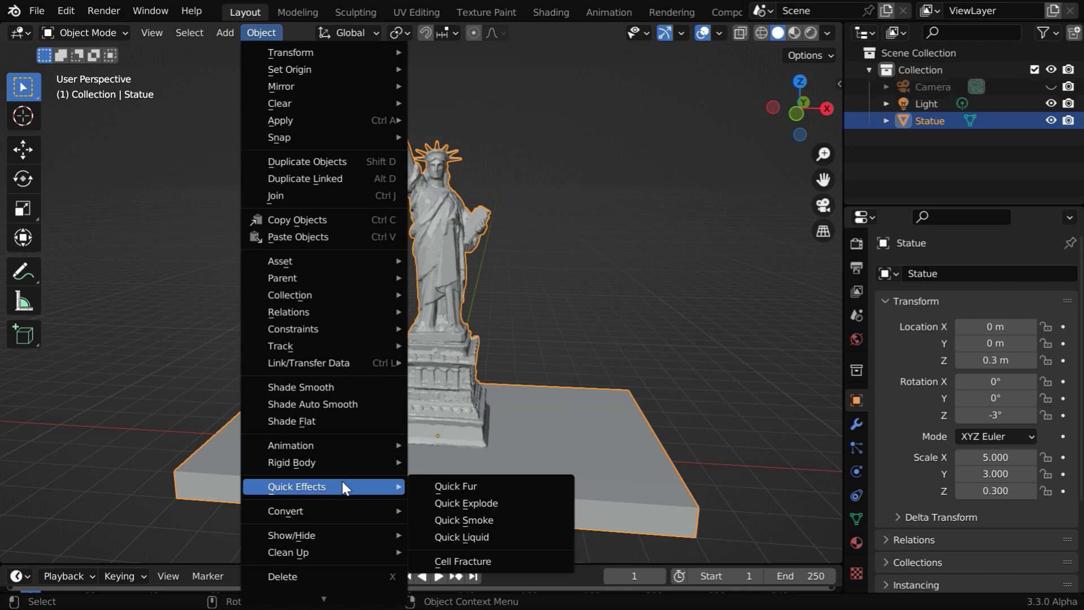
{"action": "left_click", "coordinate": [501, 537]}
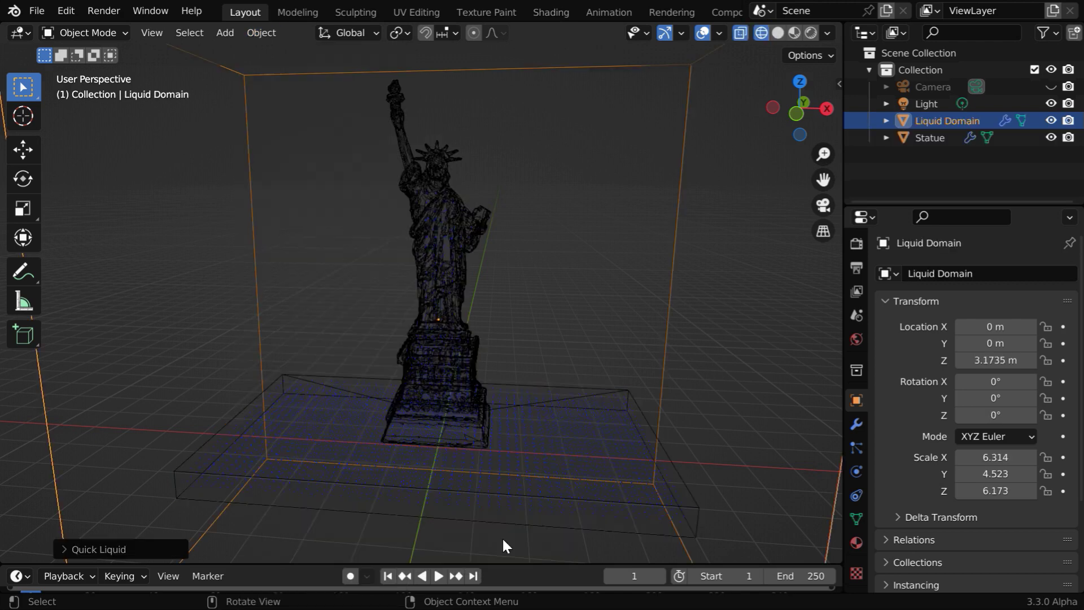
{"action": "middle_click_drag", "start_coordinate": [518, 402], "coordinate": [520, 394]}
Check the statue's Fluid Flow physics settings, then select the Liquid Domain box
{"action": "left_click", "coordinate": [459, 289]}
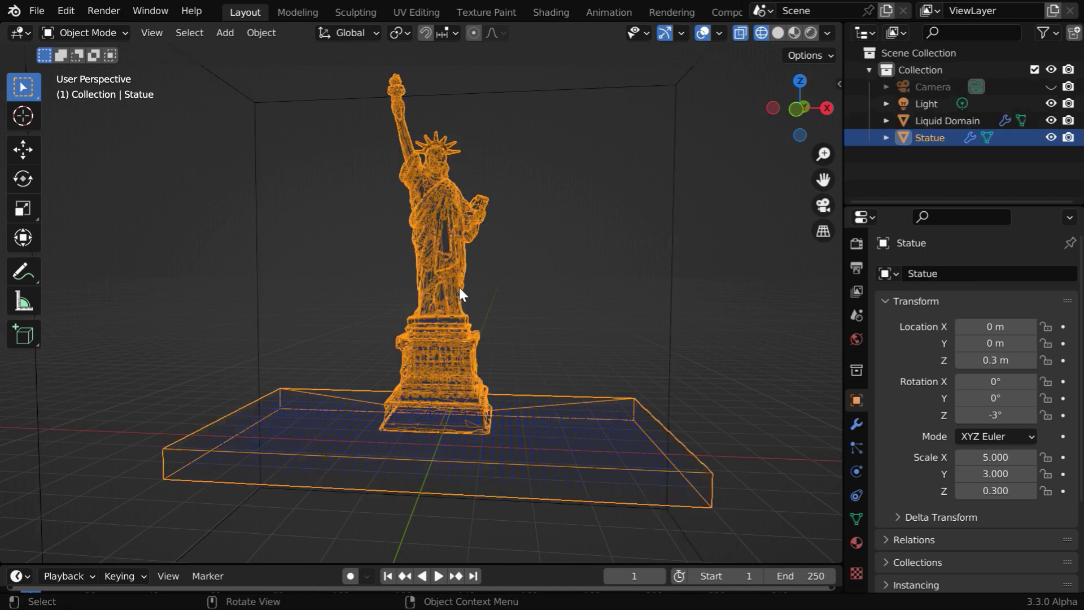
{"action": "left_click", "coordinate": [855, 472]}
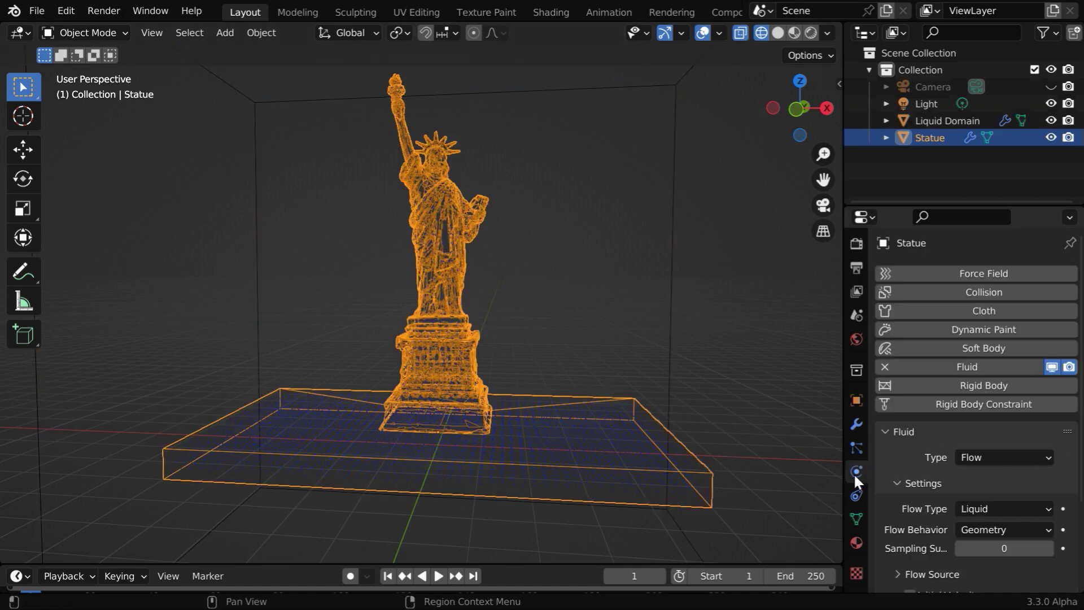
{"action": "scroll", "coordinate": [937, 468], "scroll_direction": "down", "scroll_amount": 2}
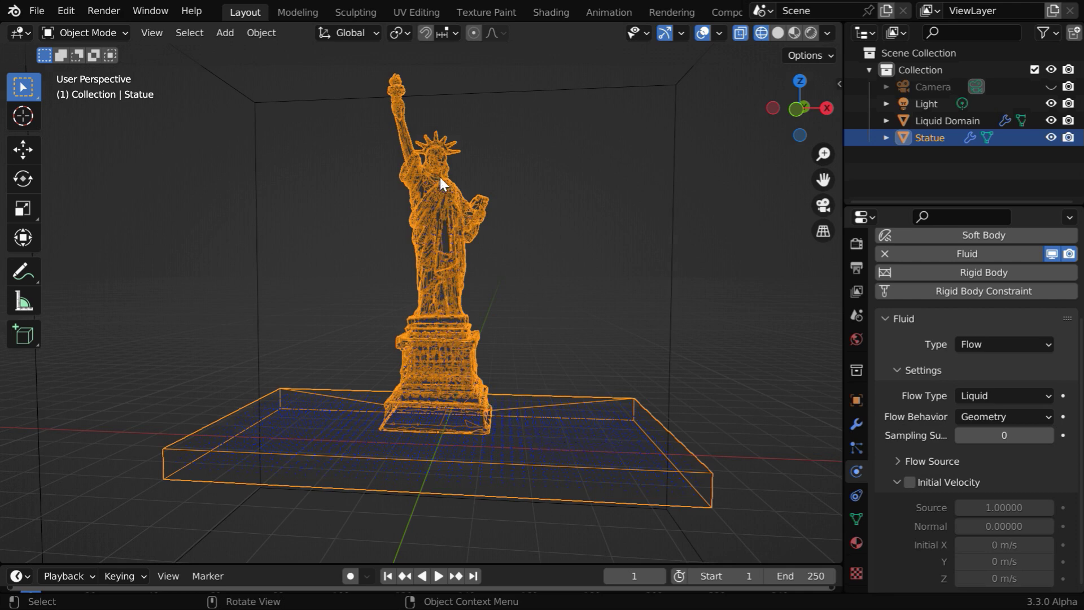
{"action": "scroll", "coordinate": [520, 316], "scroll_direction": "down", "scroll_amount": 5}
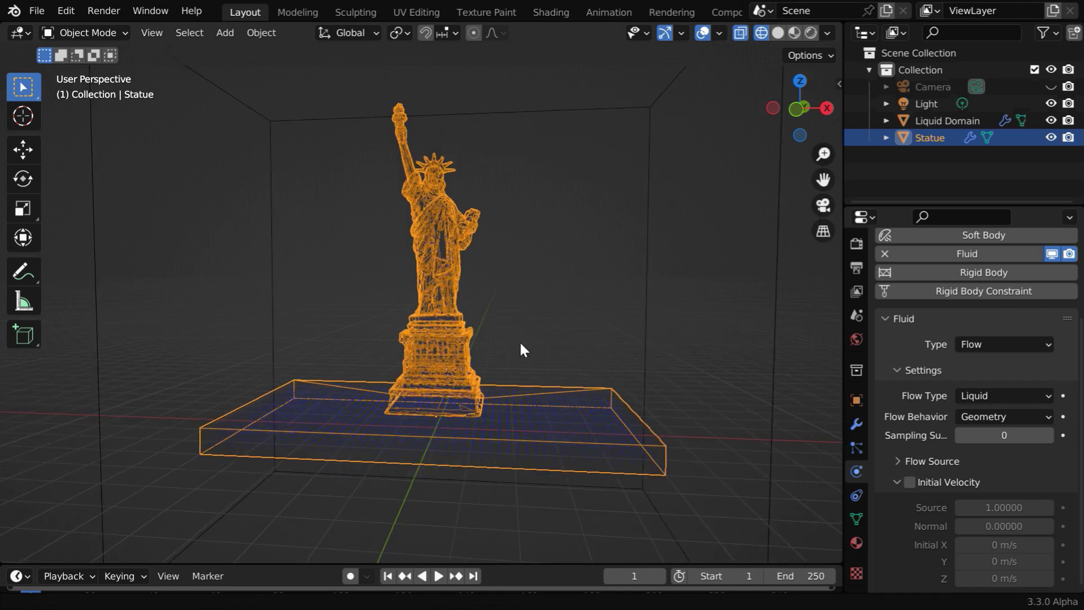
{"action": "left_click", "coordinate": [613, 334]}
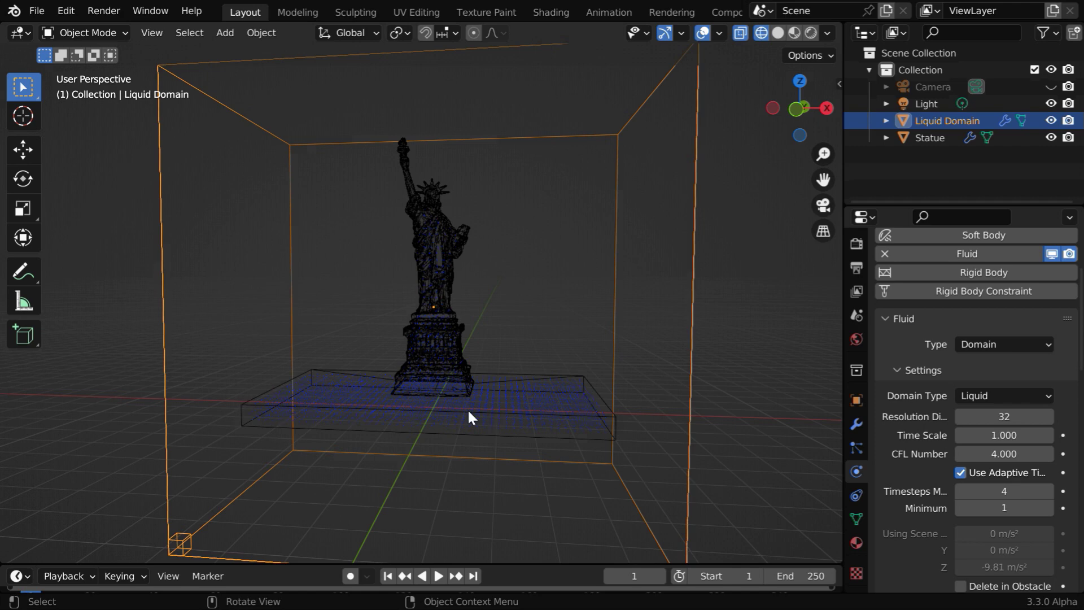
Set the Liquid Domain's Scale Z to 5 and Location Z to 5 m
{"action": "left_click", "coordinate": [858, 400]}
{"action": "scroll", "coordinate": [999, 500], "scroll_direction": "up", "scroll_amount": 4}
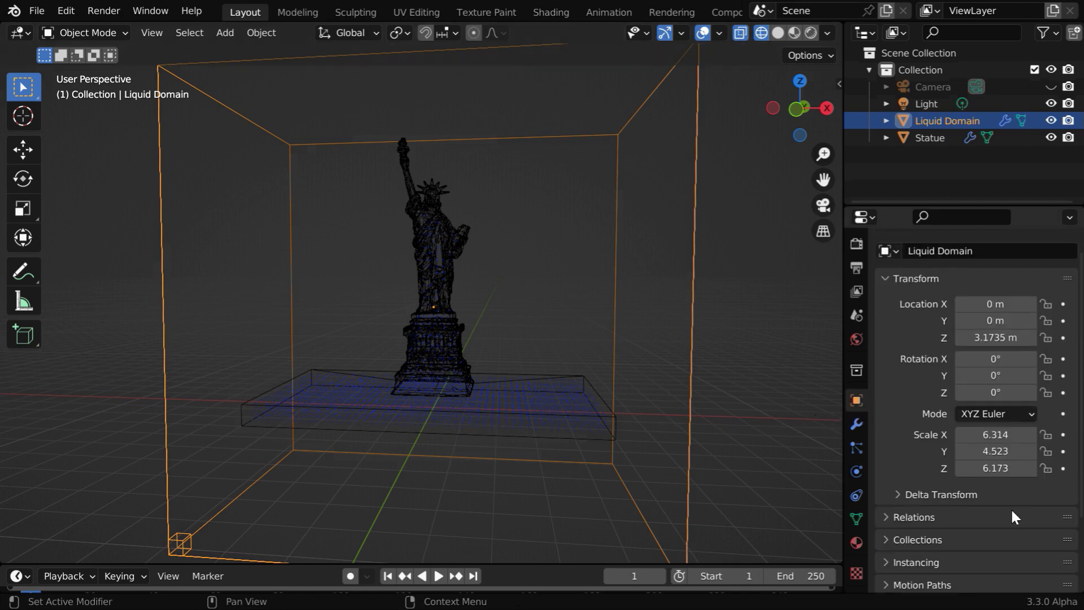
{"action": "left_click", "coordinate": [1008, 492]}
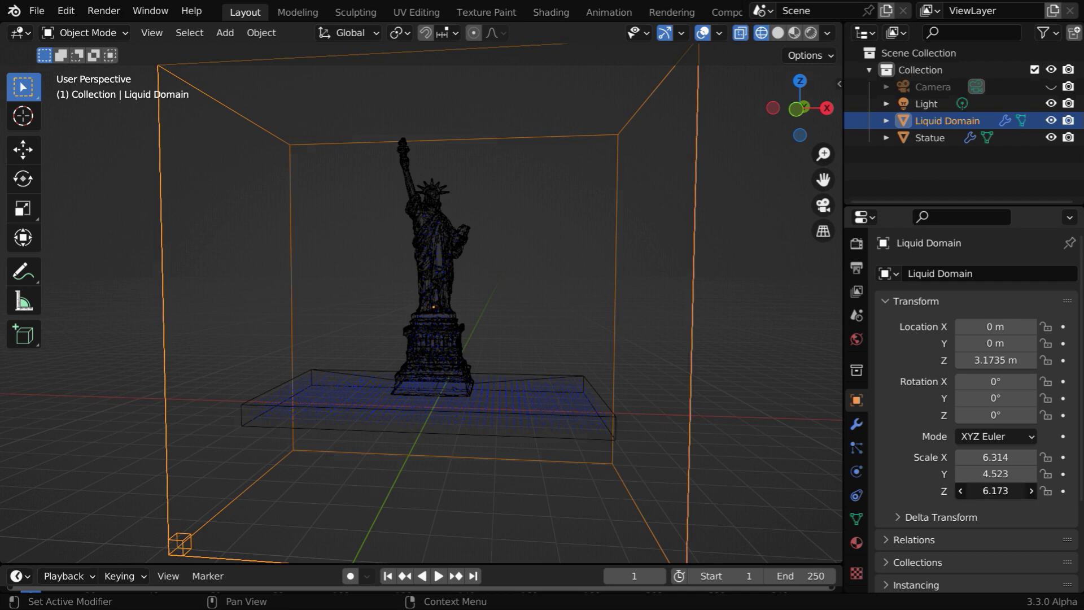
{"action": "type", "text": "5"}
{"action": "key", "text": "Return"}
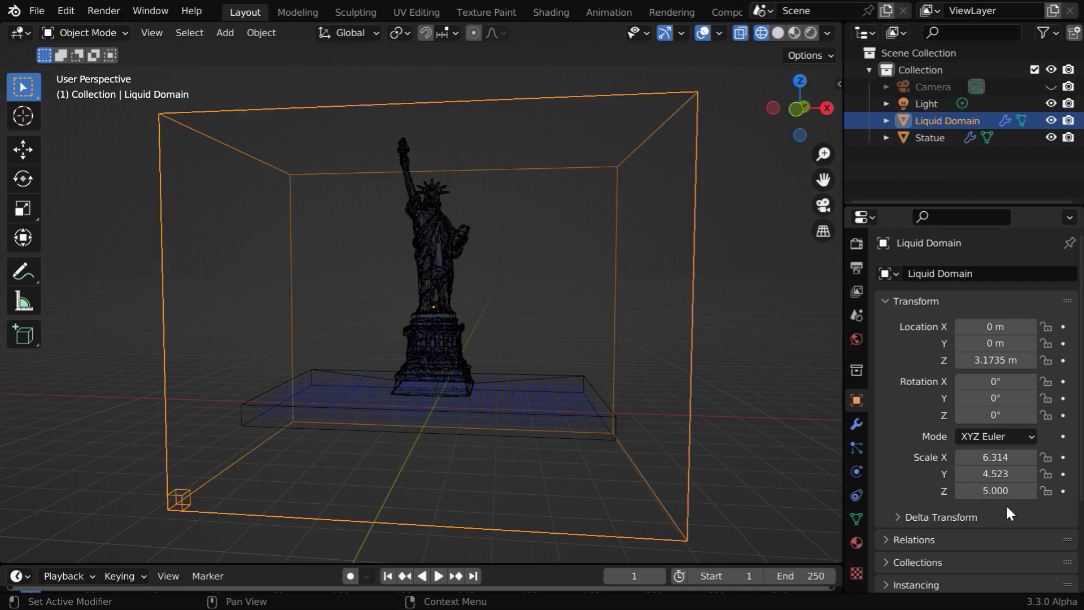
{"action": "left_click", "coordinate": [1000, 364]}
{"action": "type", "text": "5"}
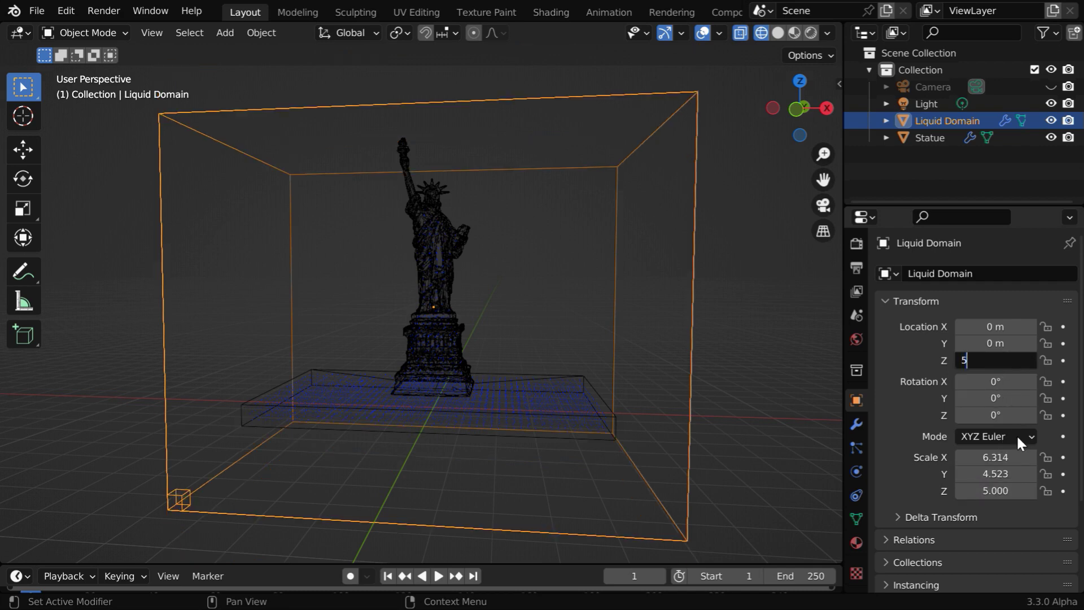
{"action": "key", "text": "Return"}
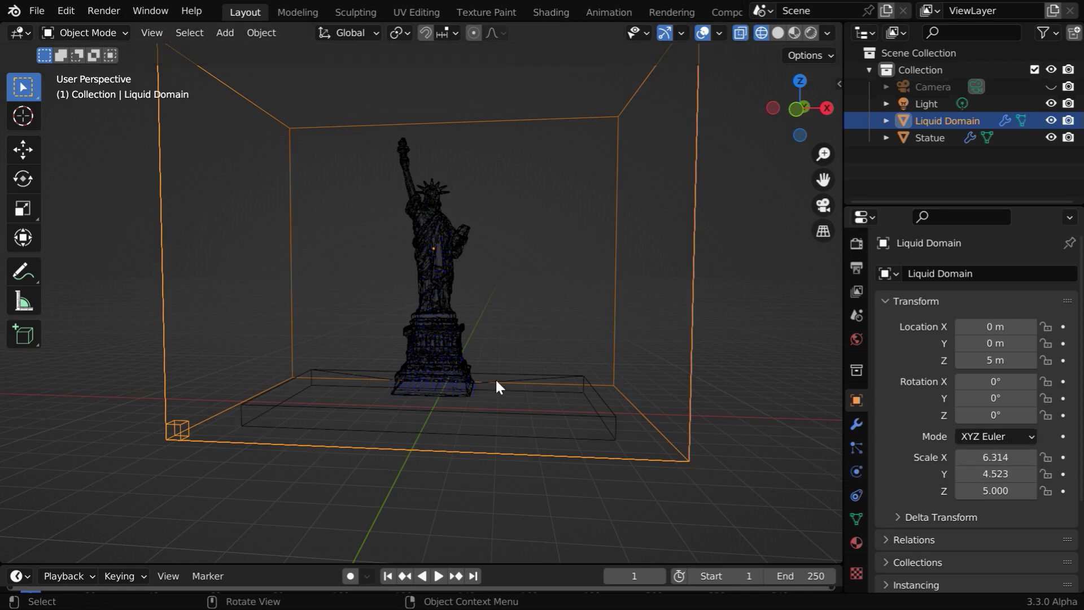
{"action": "middle_click_drag", "start_coordinate": [614, 429], "coordinate": [607, 448]}
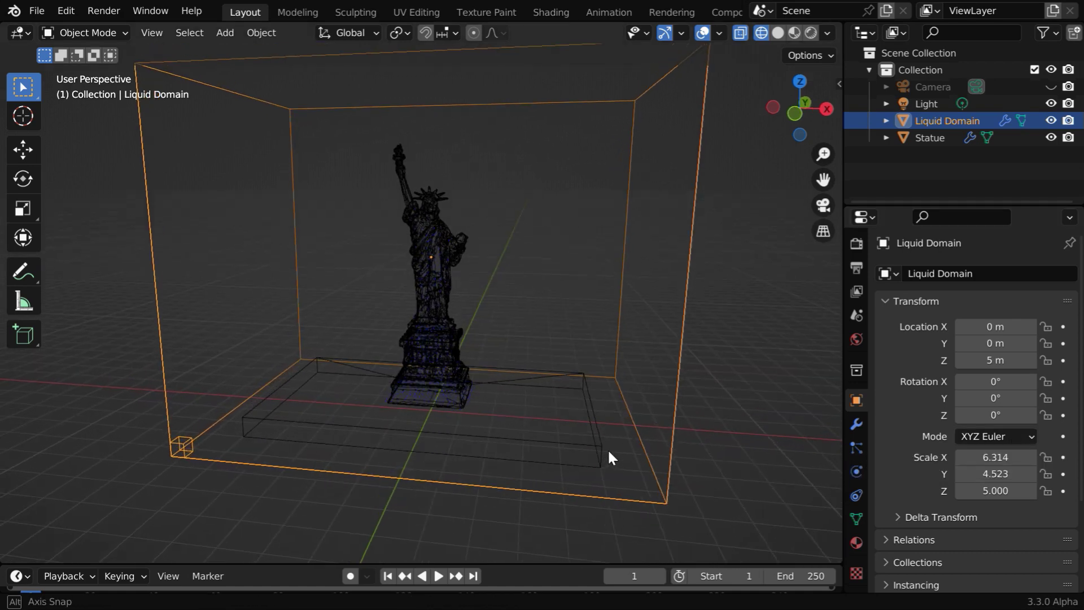
Set the domain's Scale X to 5 and Scale Y to 3
{"action": "left_click", "coordinate": [1008, 458]}
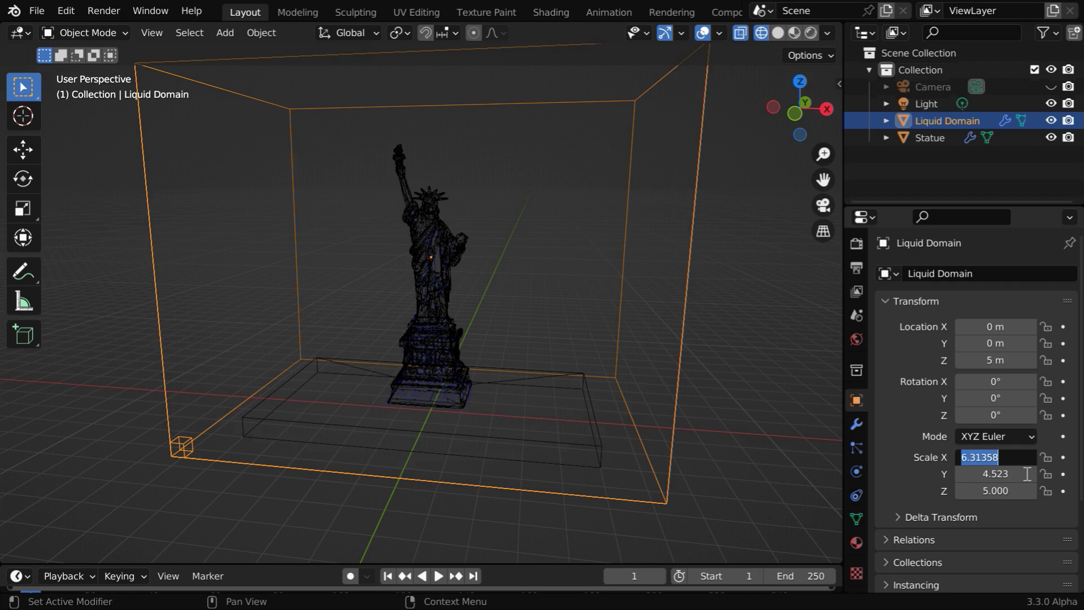
{"action": "type", "text": "5"}
{"action": "key", "text": "Return"}
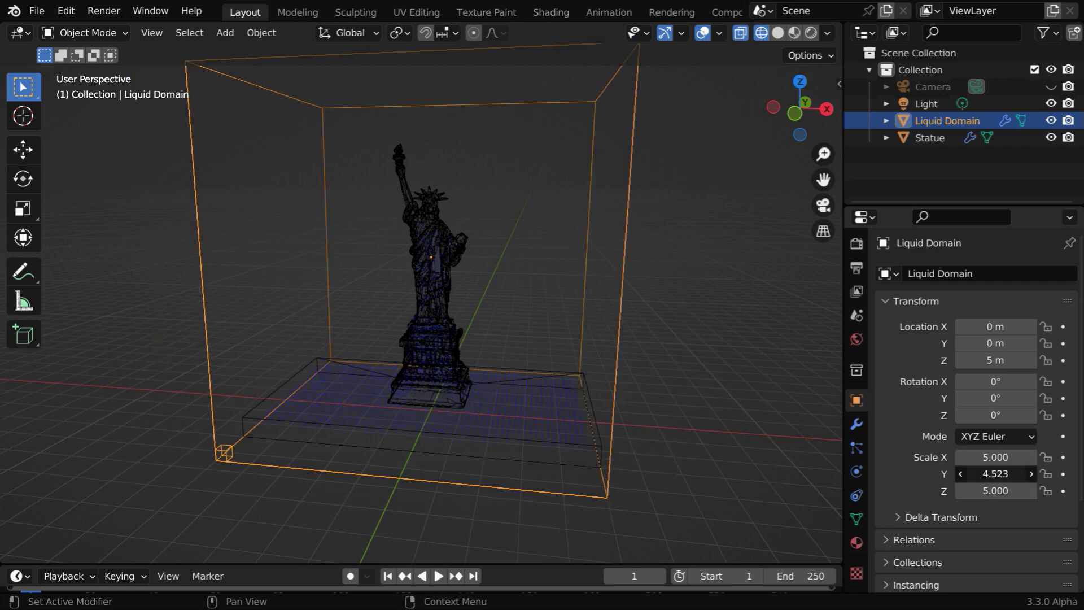
{"action": "left_click", "coordinate": [1006, 474]}
{"action": "type", "text": "3"}
{"action": "key", "text": "Return"}
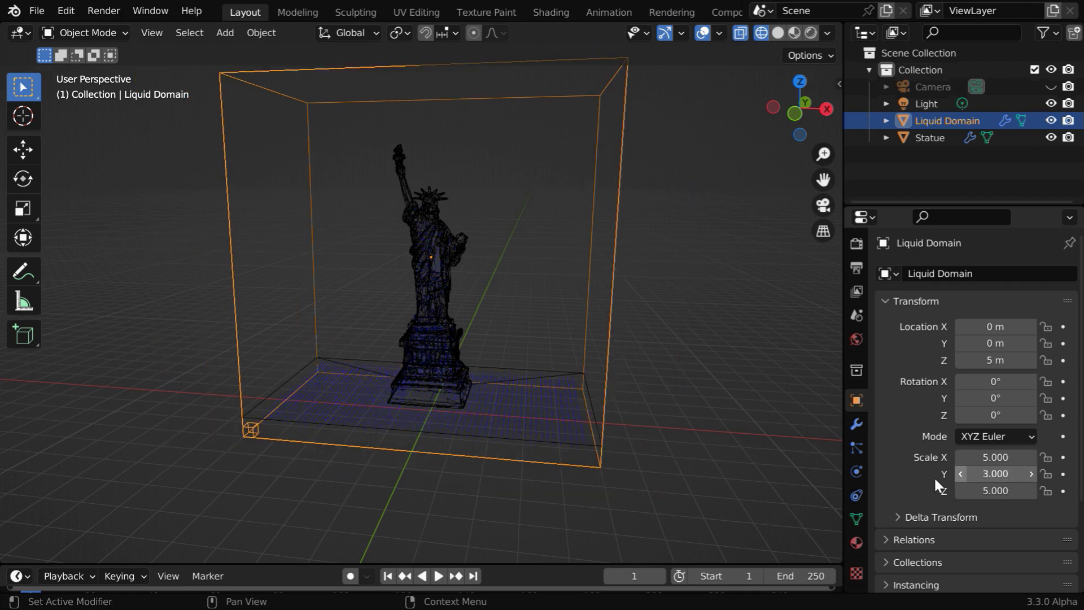
{"action": "middle_click_drag", "start_coordinate": [547, 462], "coordinate": [508, 438], "text": "ctrl"}
{"action": "mouse_move", "coordinate": [588, 481]}
{"action": "middle_mouse_down"}
{"action": "mouse_move", "coordinate": [463, 488]}
{"action": "mouse_move", "coordinate": [598, 483]}
{"action": "middle_mouse_up"}
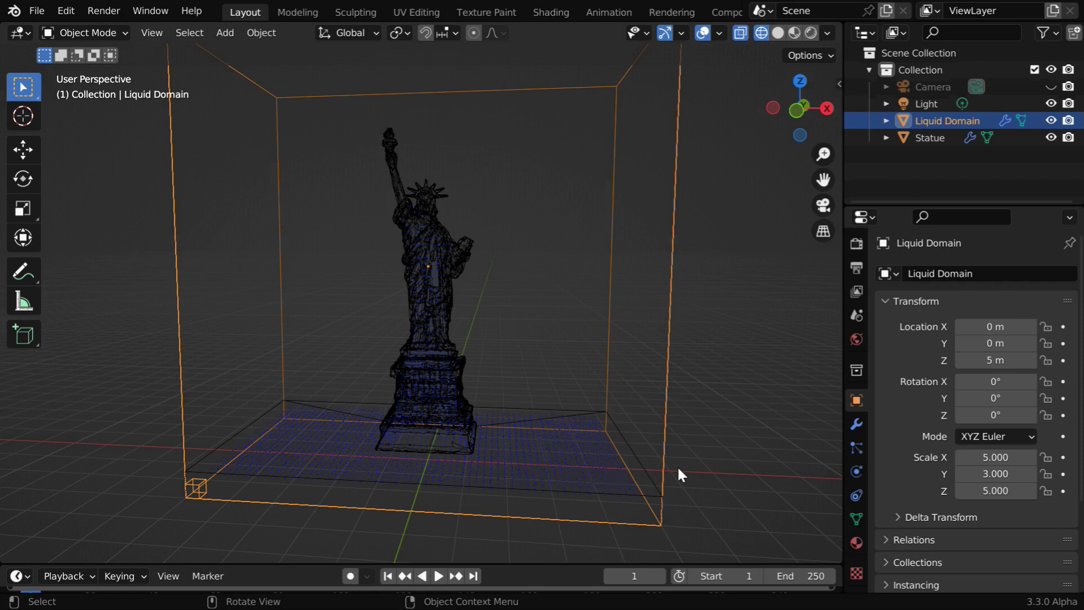
In the domain's Fluid settings, collapse Border Collisions and set Time Scale 0.2, Resolution Divisions 64
{"action": "left_click", "coordinate": [856, 472]}
{"action": "scroll", "coordinate": [993, 503], "scroll_direction": "down", "scroll_amount": 15}
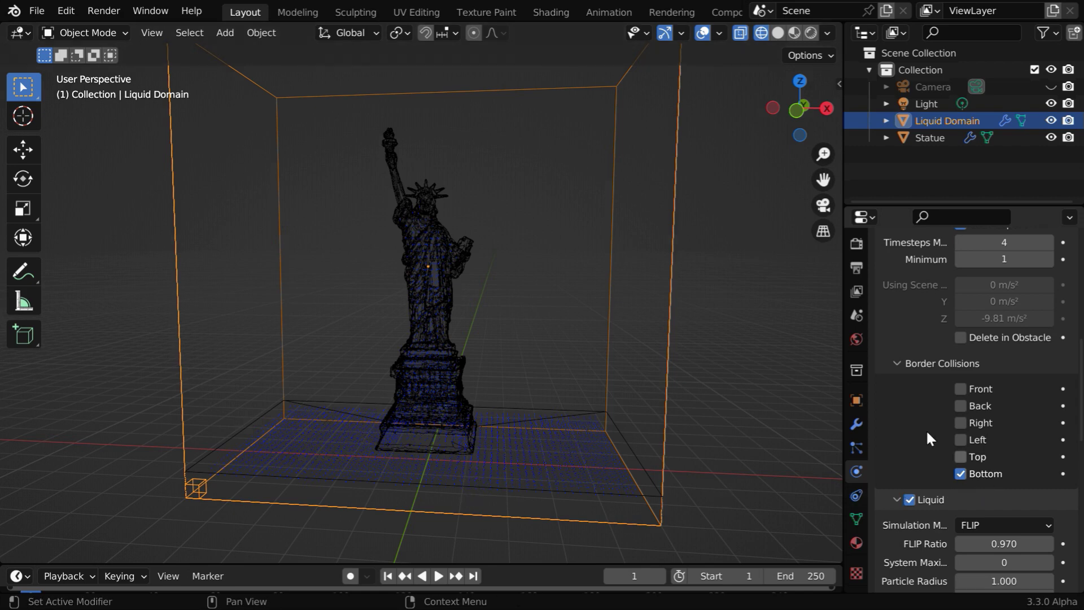
{"action": "left_click", "coordinate": [896, 364]}
{"action": "scroll", "coordinate": [934, 480], "scroll_direction": "up", "scroll_amount": 8}
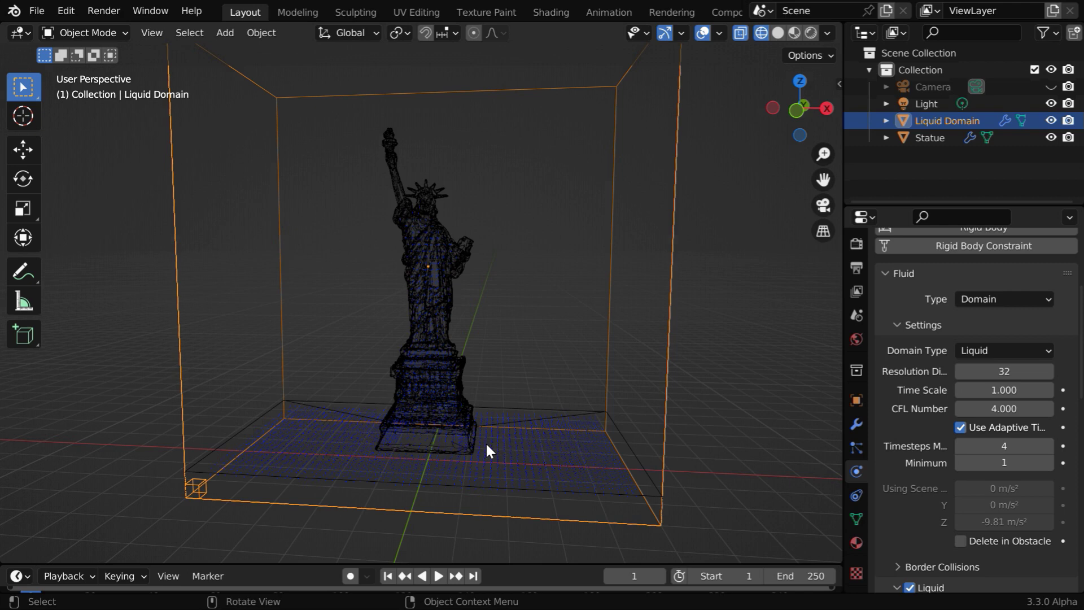
{"action": "left_click", "coordinate": [1018, 391]}
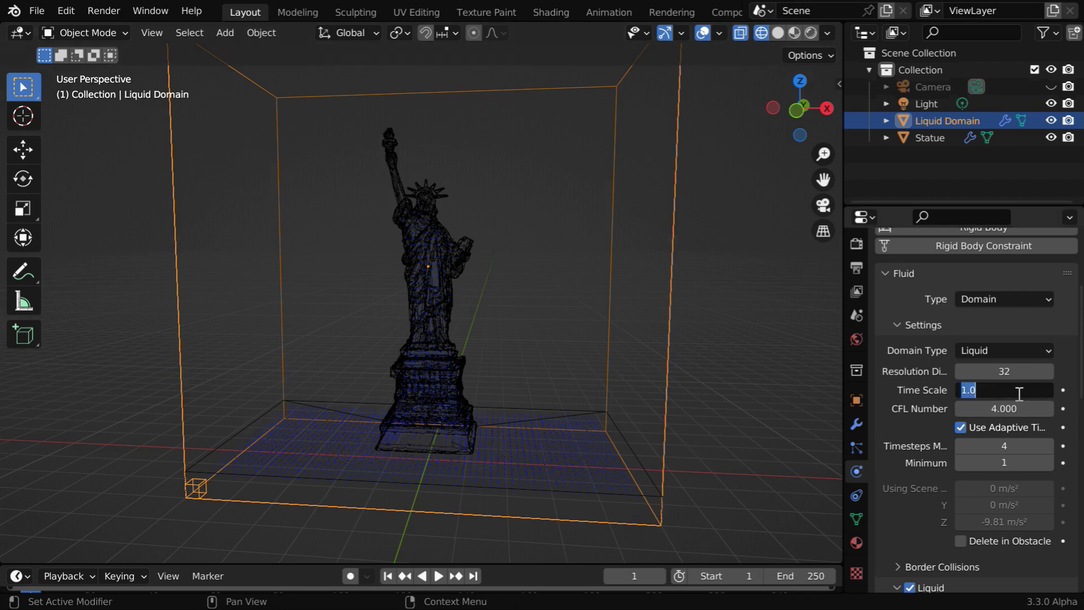
{"action": "key", "text": "BackSpace"}
{"action": "type", "text": ".2"}
{"action": "key", "text": "Return"}
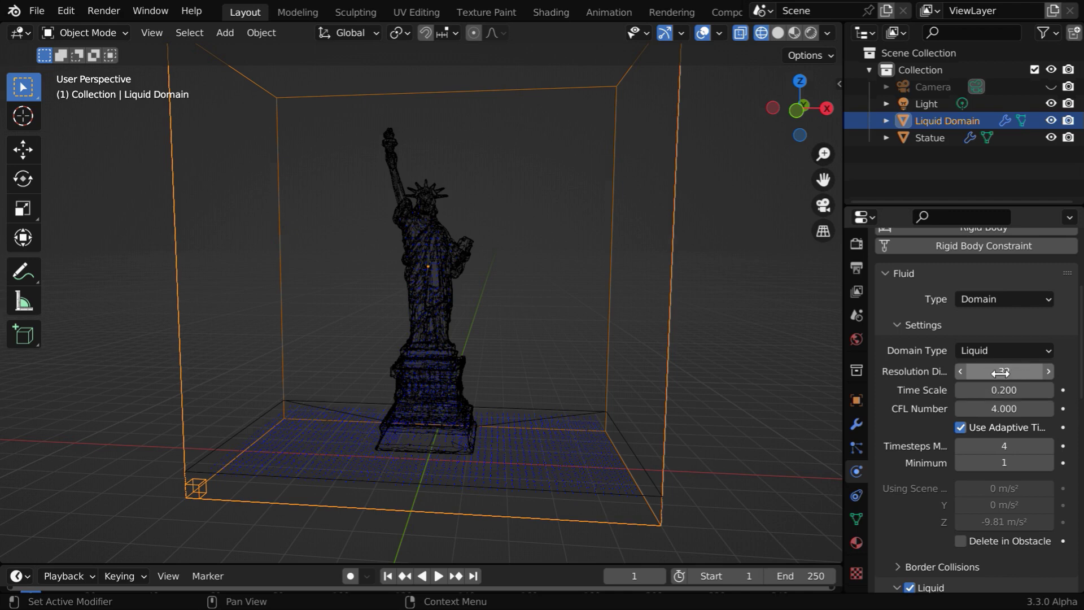
{"action": "left_click", "coordinate": [1001, 372]}
{"action": "type", "text": "64"}
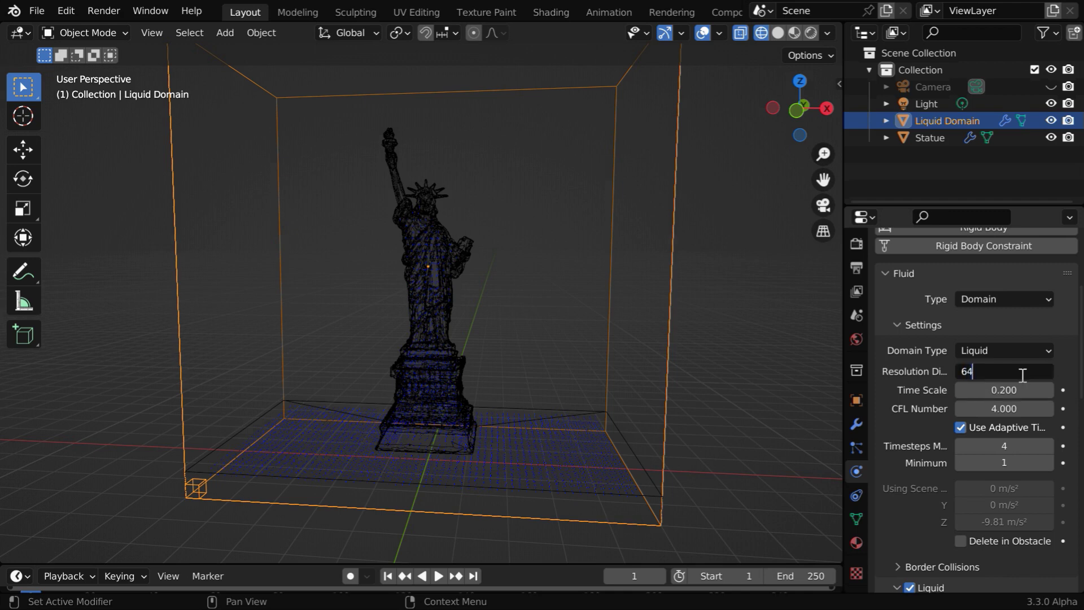
{"action": "key", "text": "Return"}
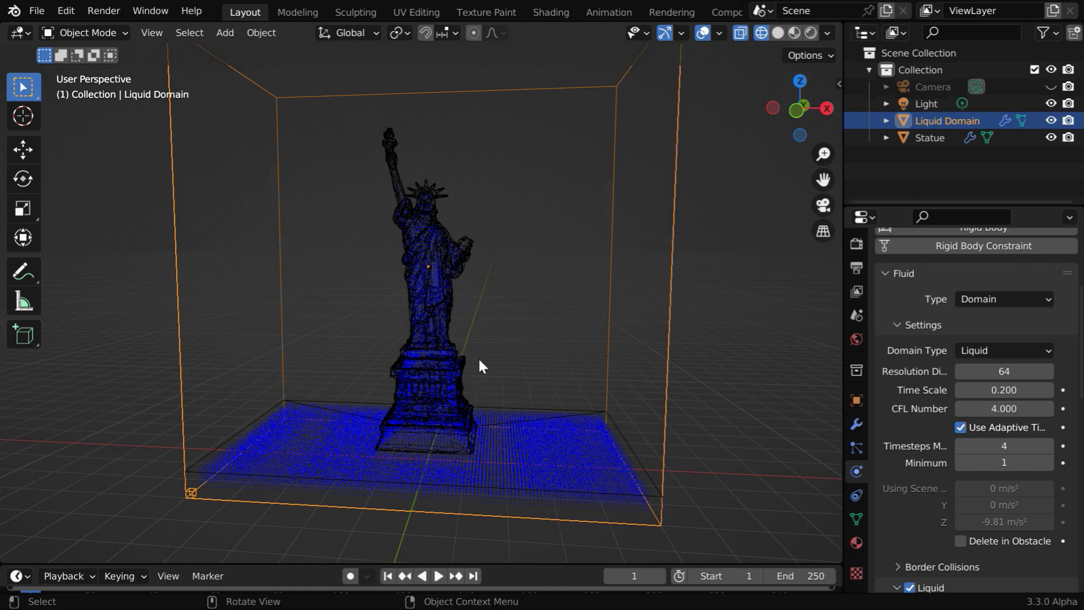
Disable the Statue's viewport and render visibility in the Outliner, then orbit around the liquid
{"action": "left_click", "coordinate": [1050, 137]}
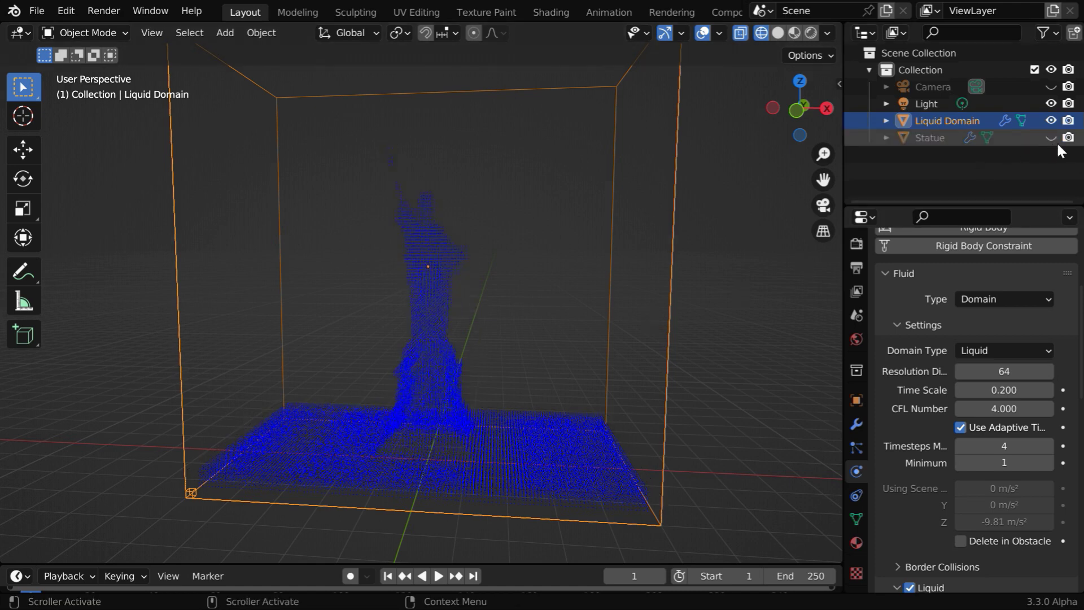
{"action": "left_click", "coordinate": [1068, 138]}
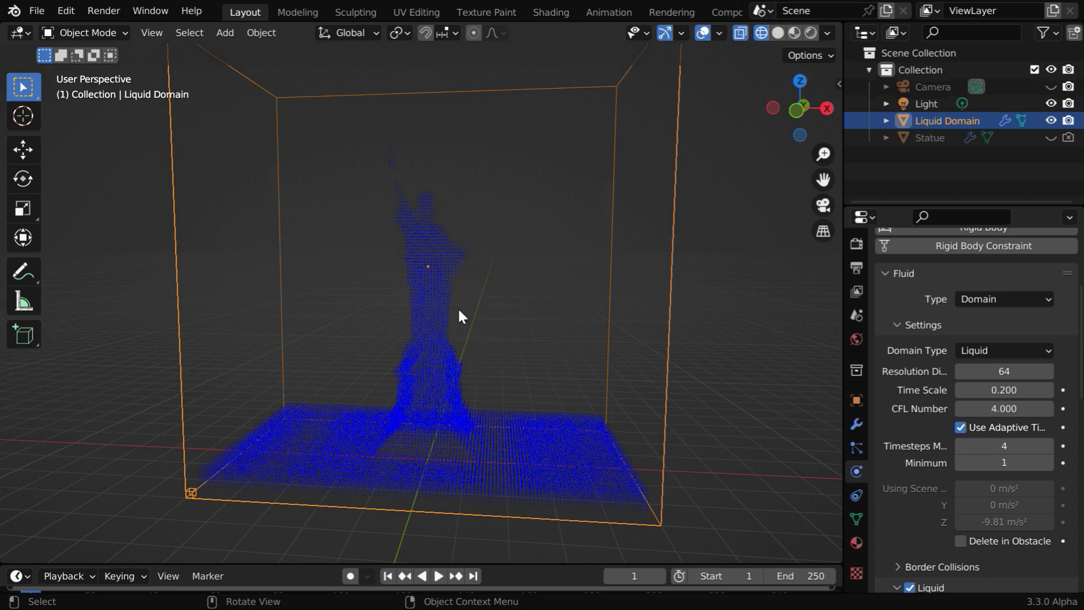
{"action": "middle_click_drag", "start_coordinate": [452, 395], "coordinate": [452, 402]}
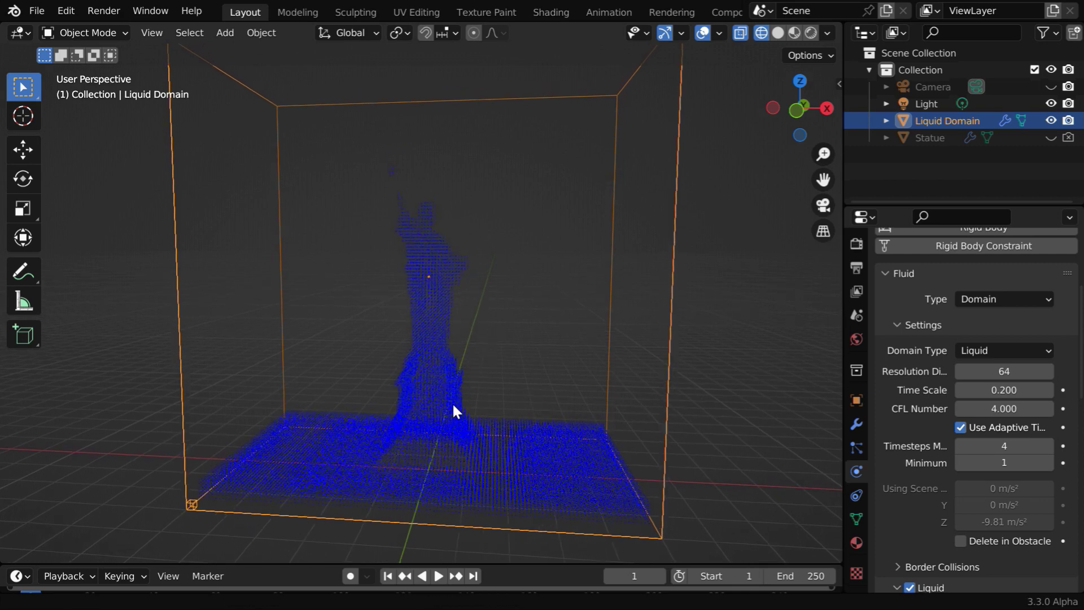
{"action": "middle_click_drag", "start_coordinate": [540, 458], "coordinate": [546, 445]}
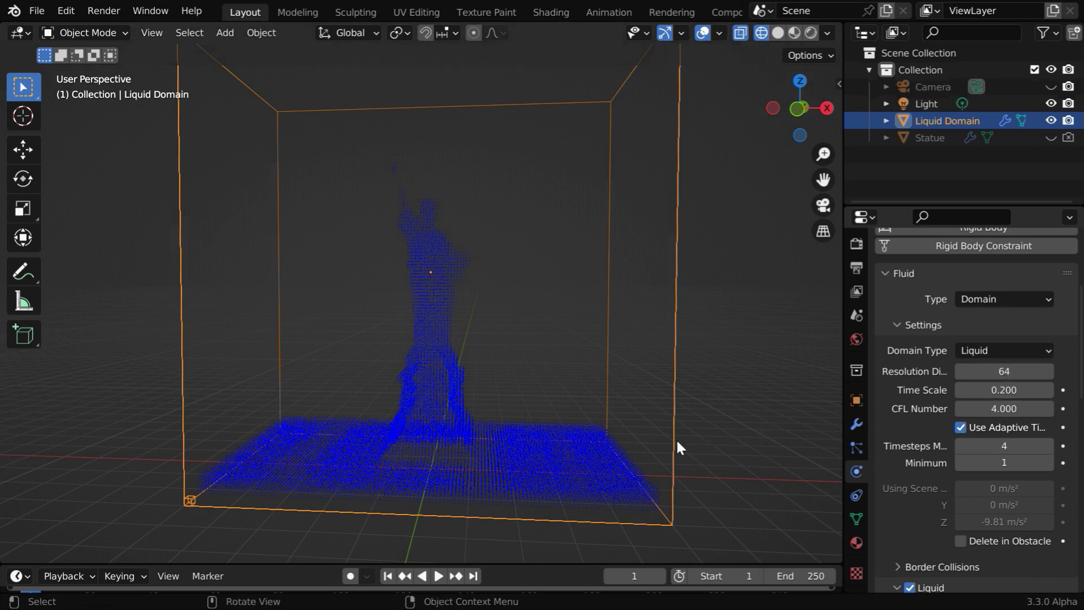
{"action": "scroll", "coordinate": [1007, 489], "scroll_direction": "down", "scroll_amount": 15}
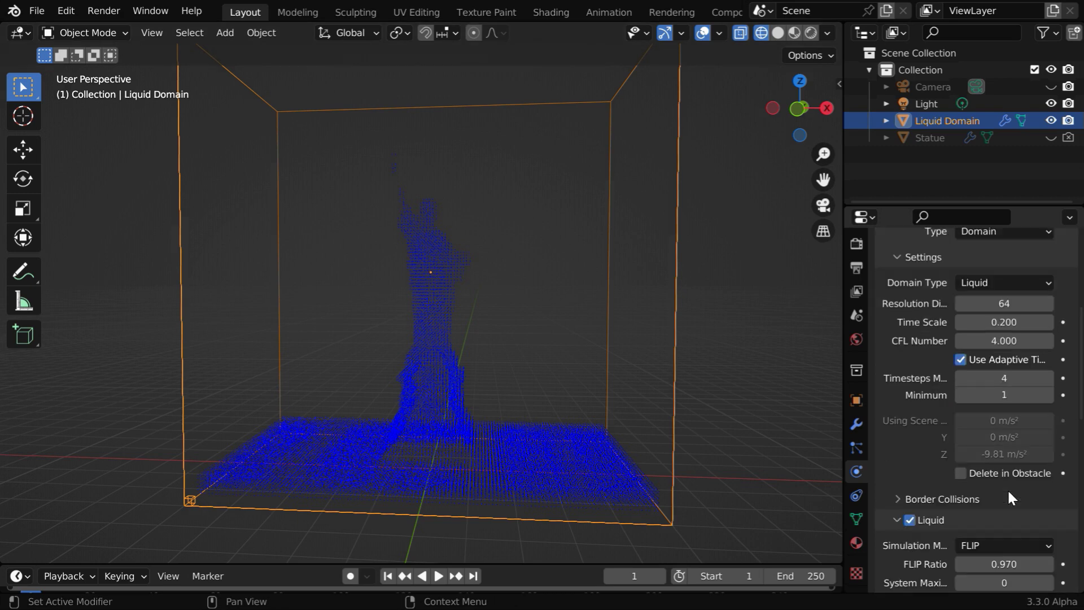
Set the fluid Cache Type to Modular
{"action": "scroll", "coordinate": [1008, 497], "scroll_direction": "down", "scroll_amount": 11}
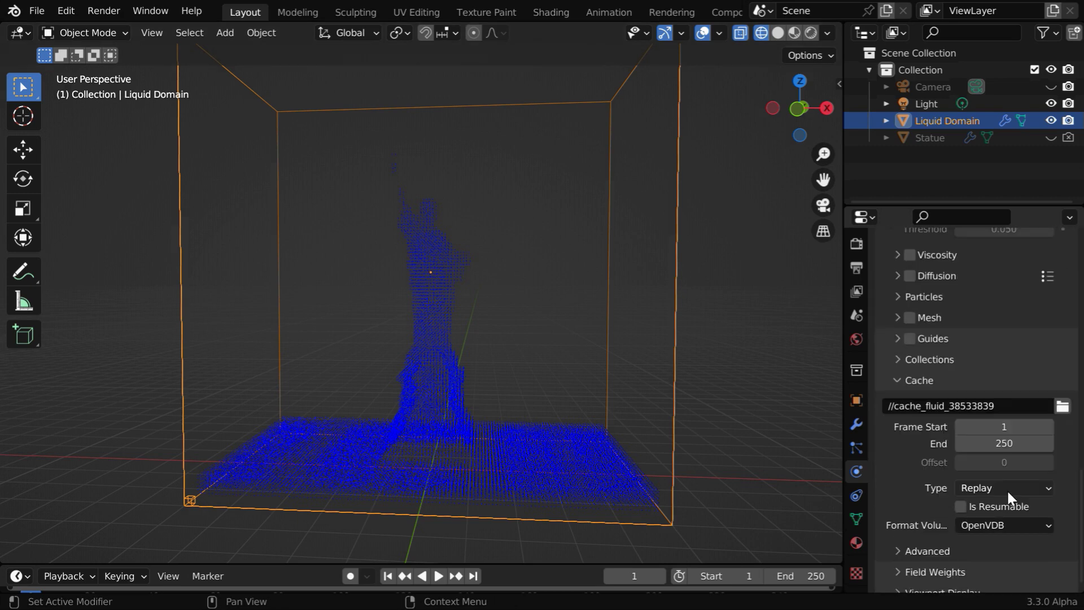
{"action": "left_click", "coordinate": [1002, 476]}
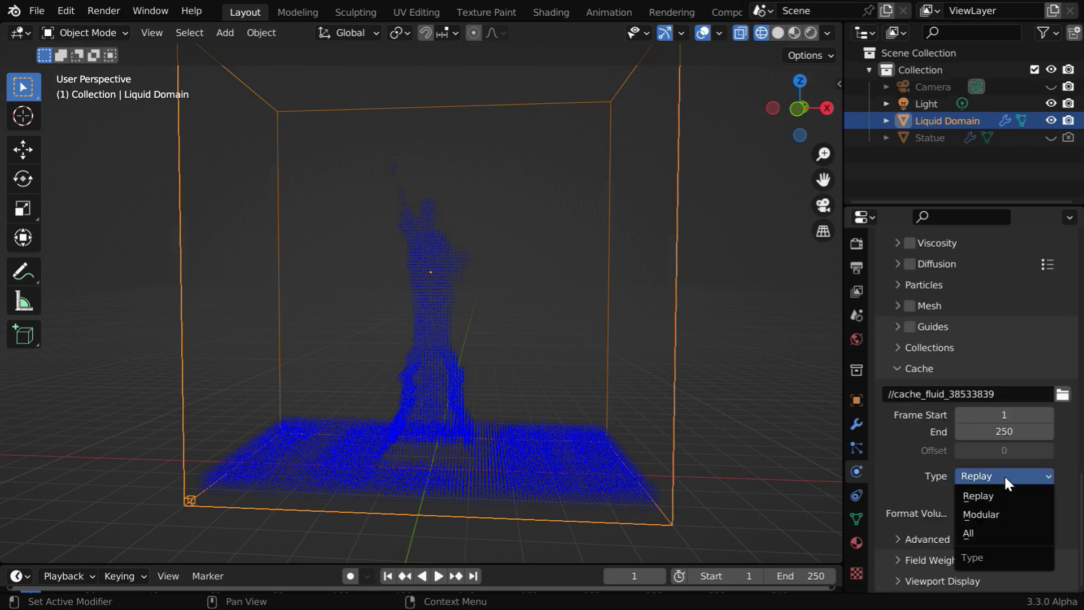
{"action": "left_click", "coordinate": [1002, 514]}
Bake the liquid simulation data and play the animation
{"action": "scroll", "coordinate": [1000, 507], "scroll_direction": "down", "scroll_amount": 2}
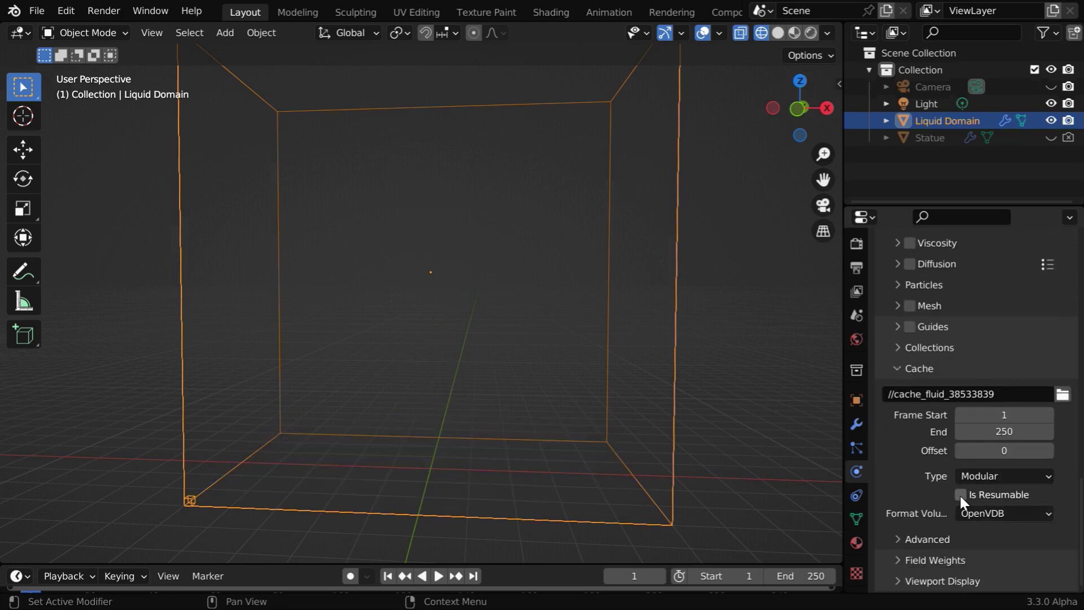
{"action": "scroll", "coordinate": [960, 494], "scroll_direction": "up", "scroll_amount": 20}
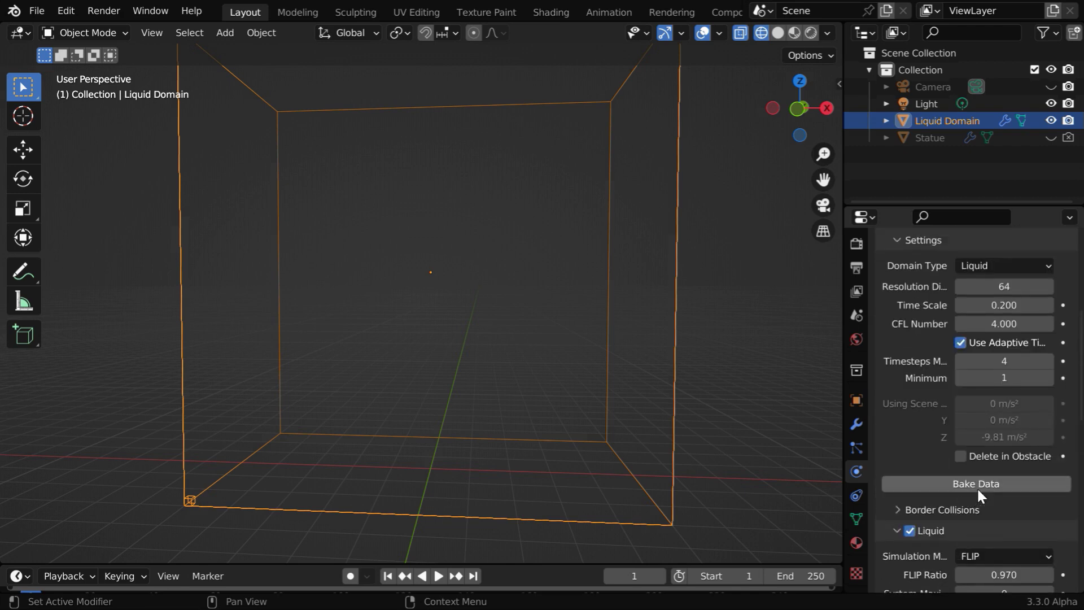
{"action": "left_click", "coordinate": [977, 487]}
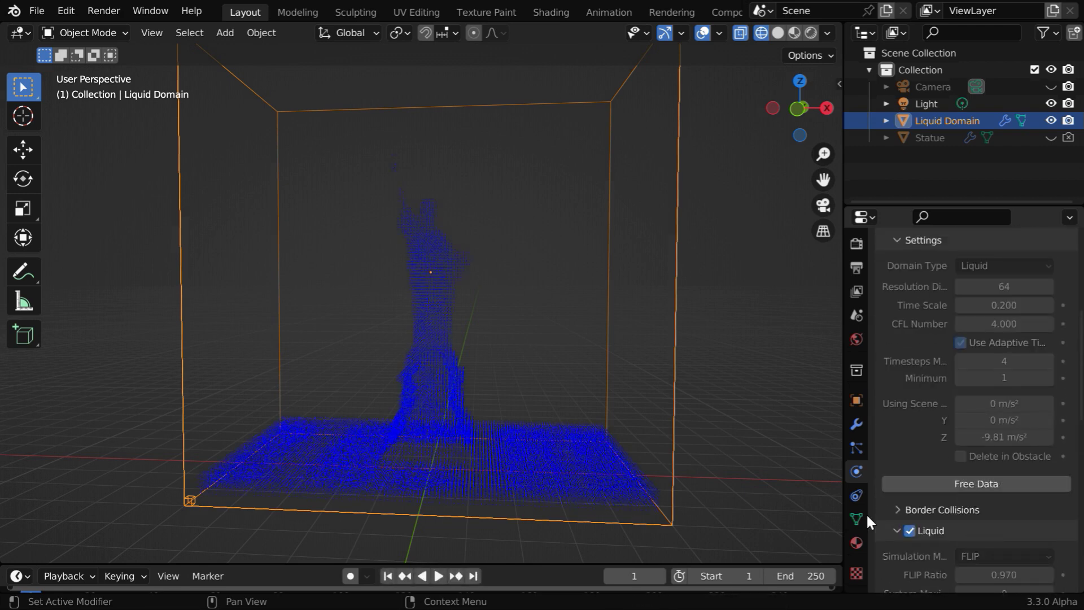
{"action": "left_click", "coordinate": [440, 576]}
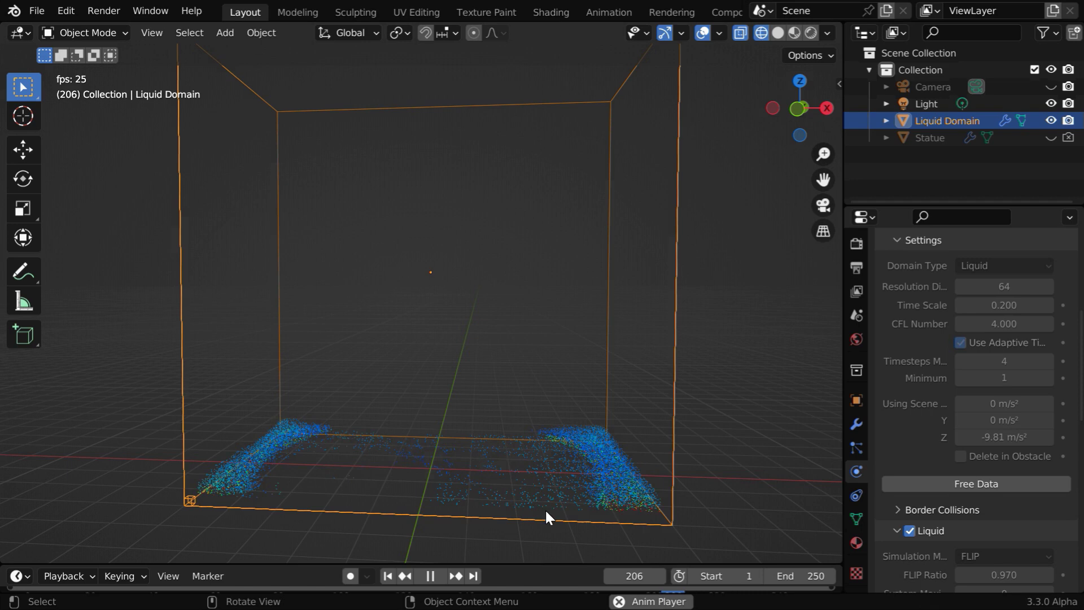
Stop playback, review the simulation in reverse, and end on frame 250
{"action": "left_click", "coordinate": [431, 575]}
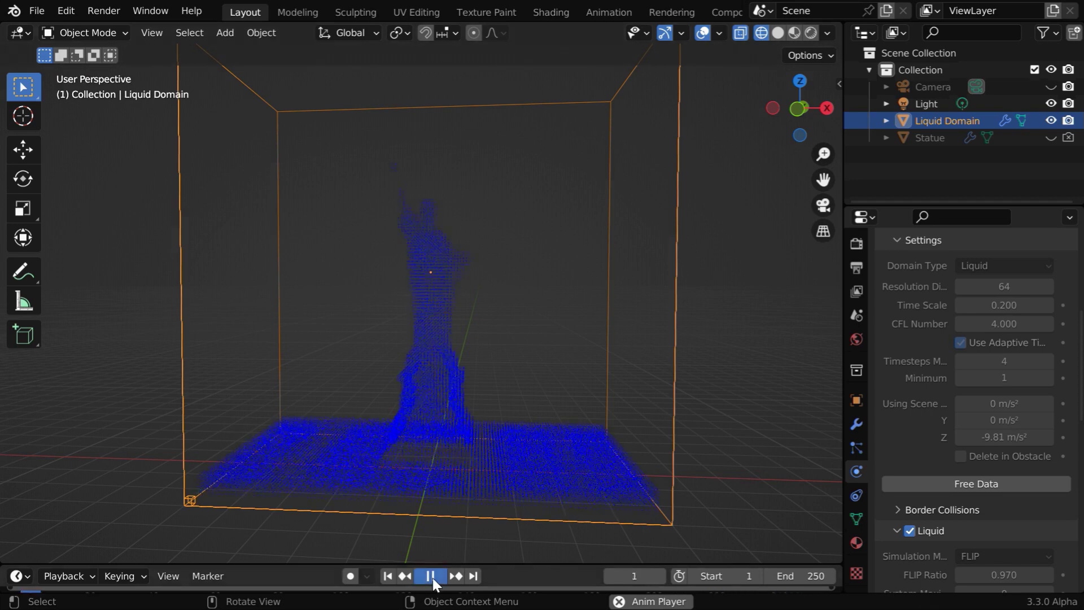
{"action": "left_click", "coordinate": [472, 576]}
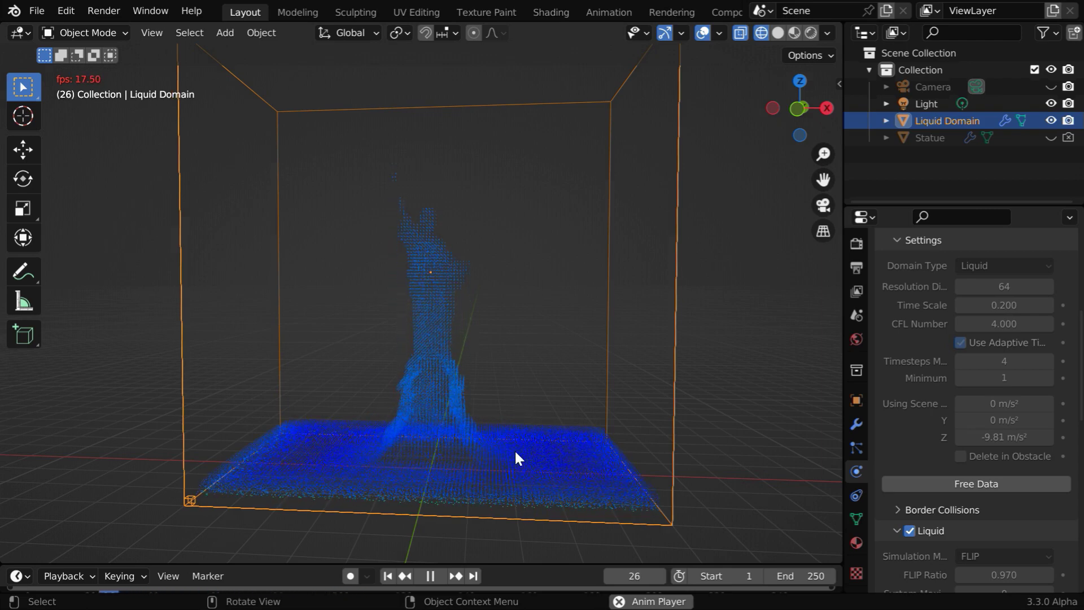
{"action": "left_click", "coordinate": [438, 575]}
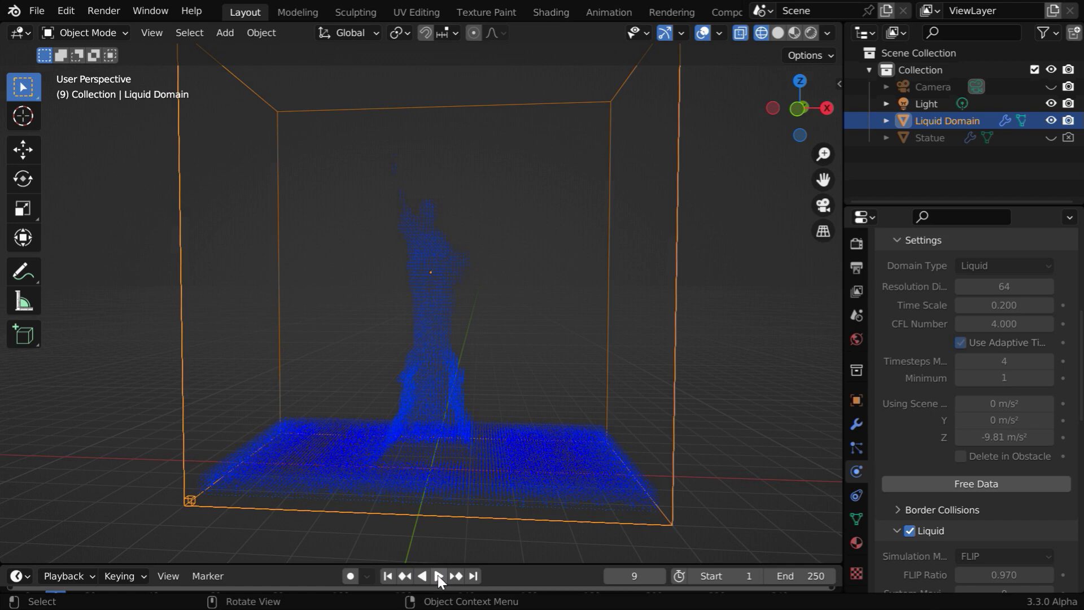
{"action": "left_click", "coordinate": [476, 576]}
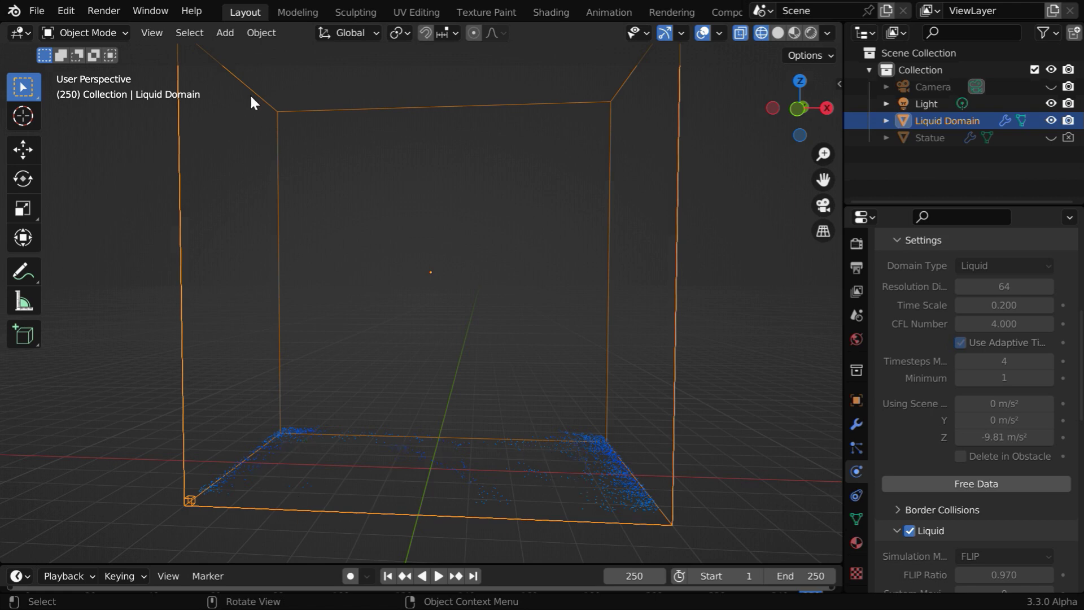
Add a cube and set its Scale X to 5 and Scale Y to 3
{"action": "left_click", "coordinate": [226, 33]}
{"action": "mouse_move", "coordinate": [305, 52]}
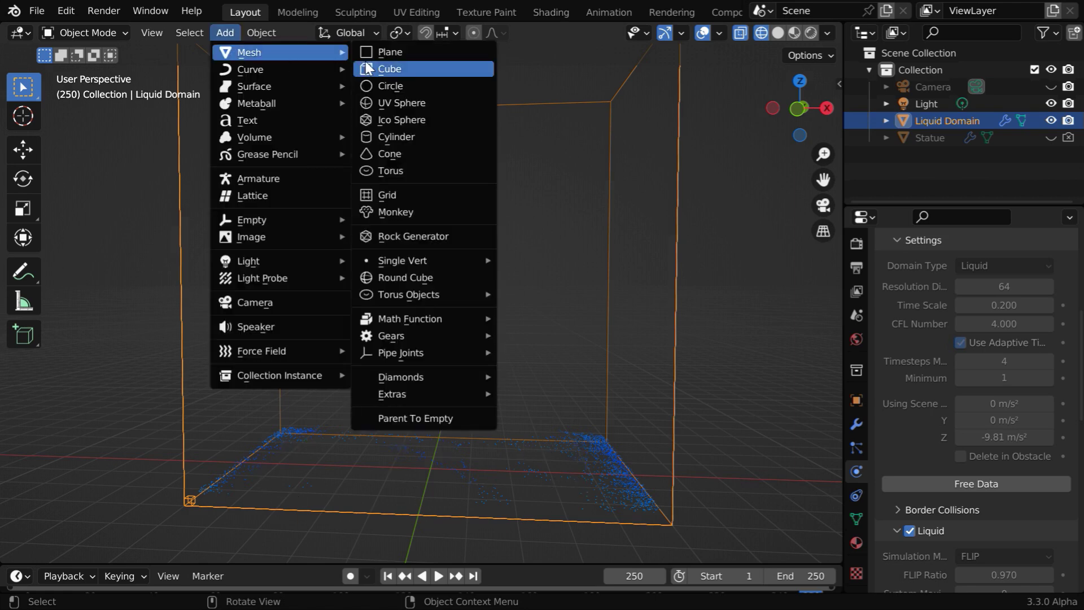
{"action": "left_click", "coordinate": [415, 80]}
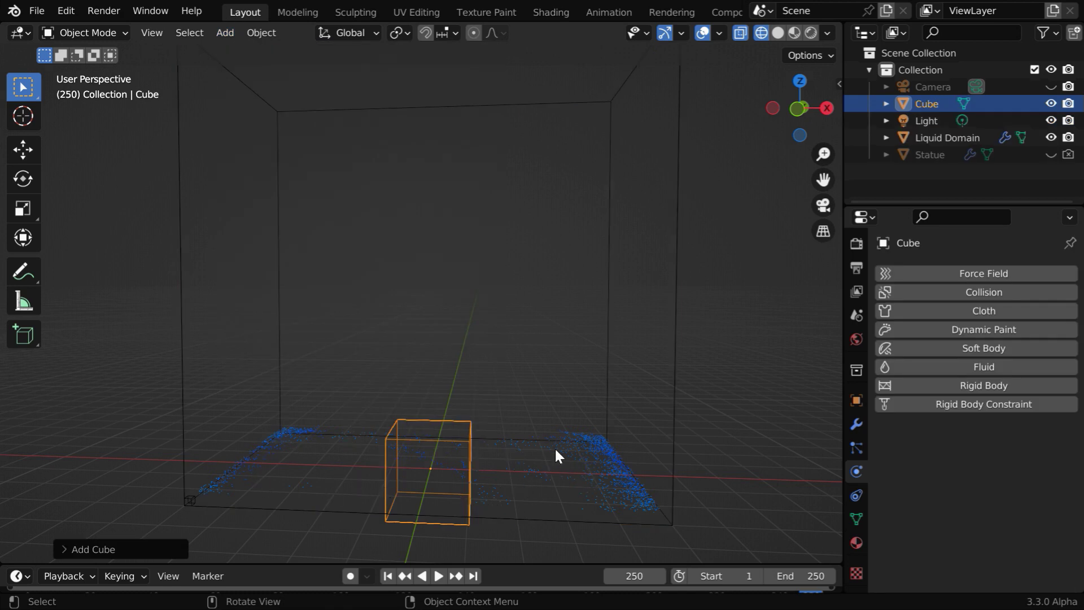
{"action": "left_click", "coordinate": [856, 399]}
{"action": "left_click", "coordinate": [1019, 458]}
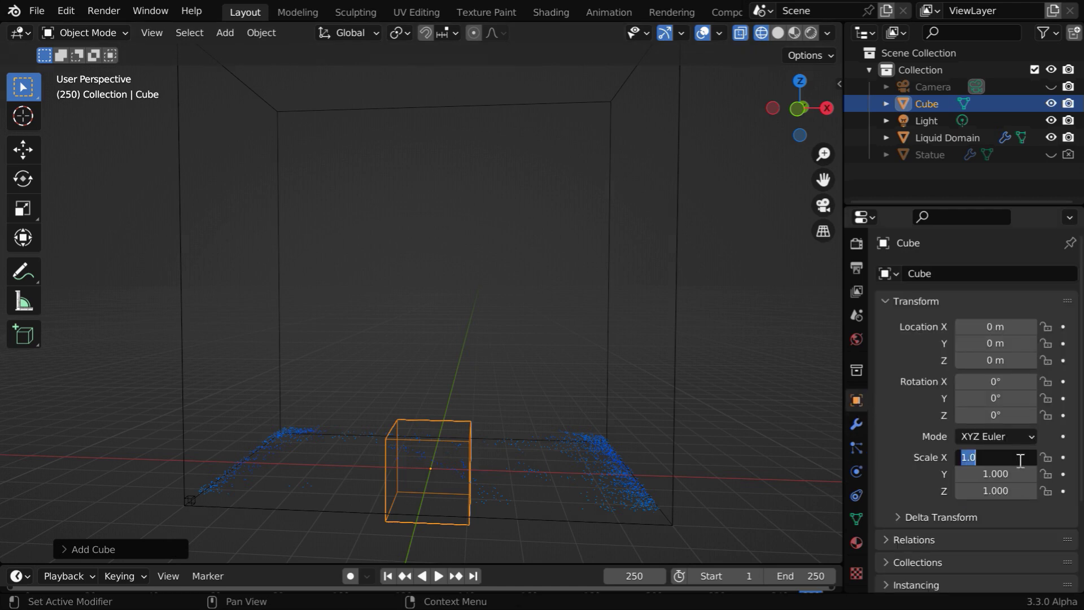
{"action": "type", "text": "5"}
{"action": "key", "text": "Return"}
{"action": "left_click", "coordinate": [1010, 474]}
{"action": "type", "text": "3"}
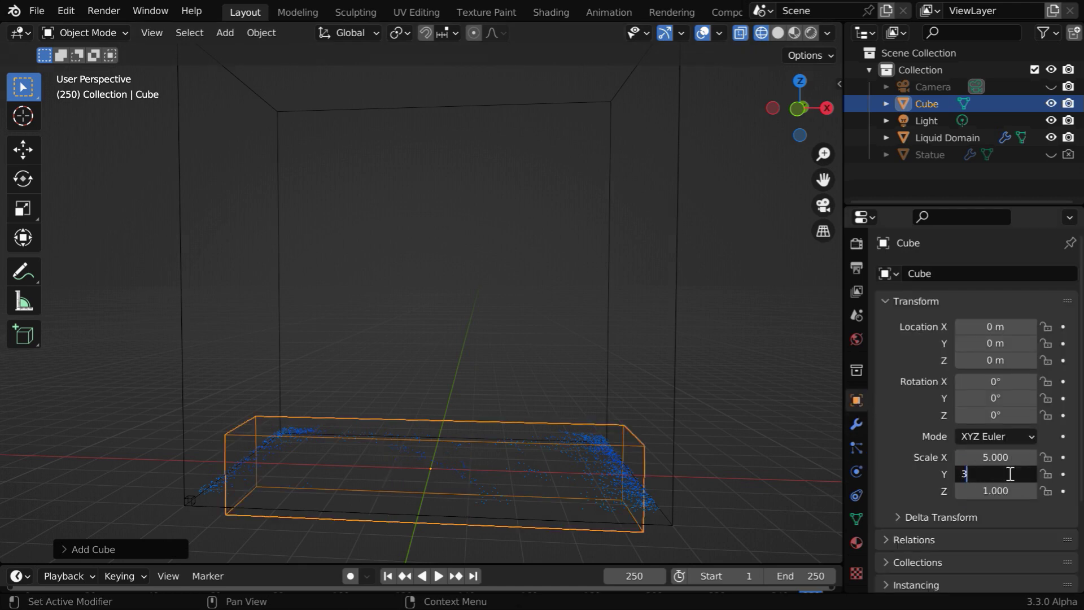
{"action": "key", "text": "Return"}
Return to the first frame and set the cube's Scale Z to 0.3 and Location Z to 0.3 m
{"action": "middle_click_drag", "start_coordinate": [535, 518], "coordinate": [546, 467]}
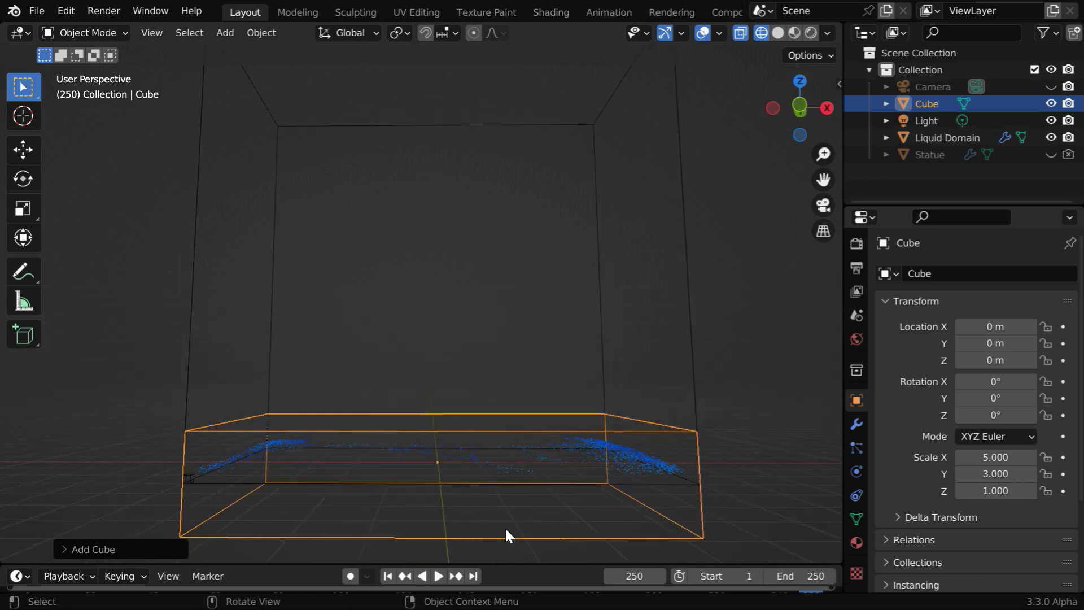
{"action": "left_click", "coordinate": [389, 575]}
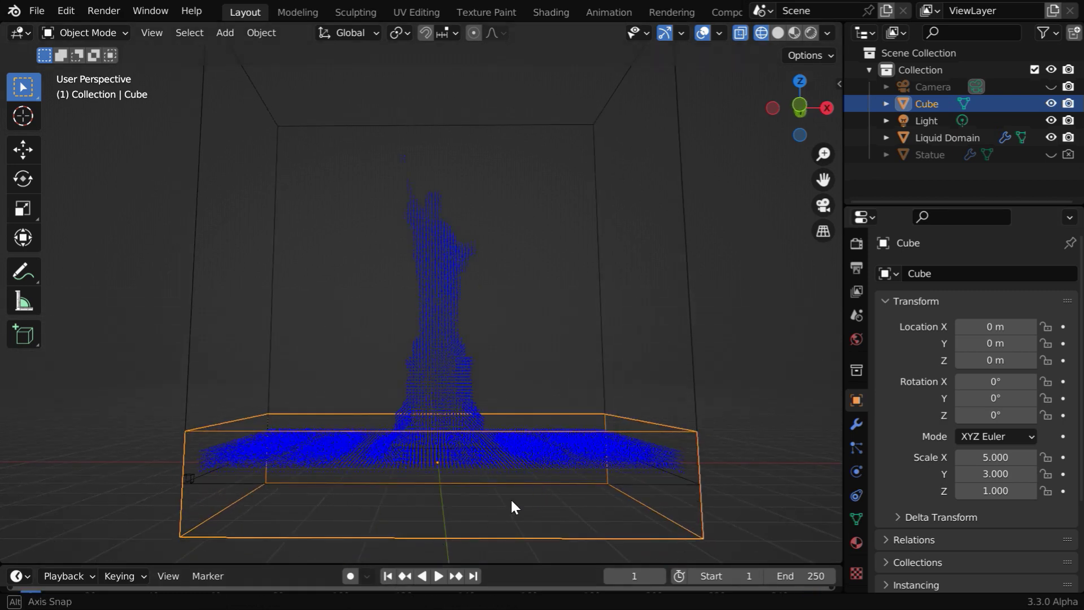
{"action": "middle_click_drag", "start_coordinate": [510, 497], "coordinate": [516, 479]}
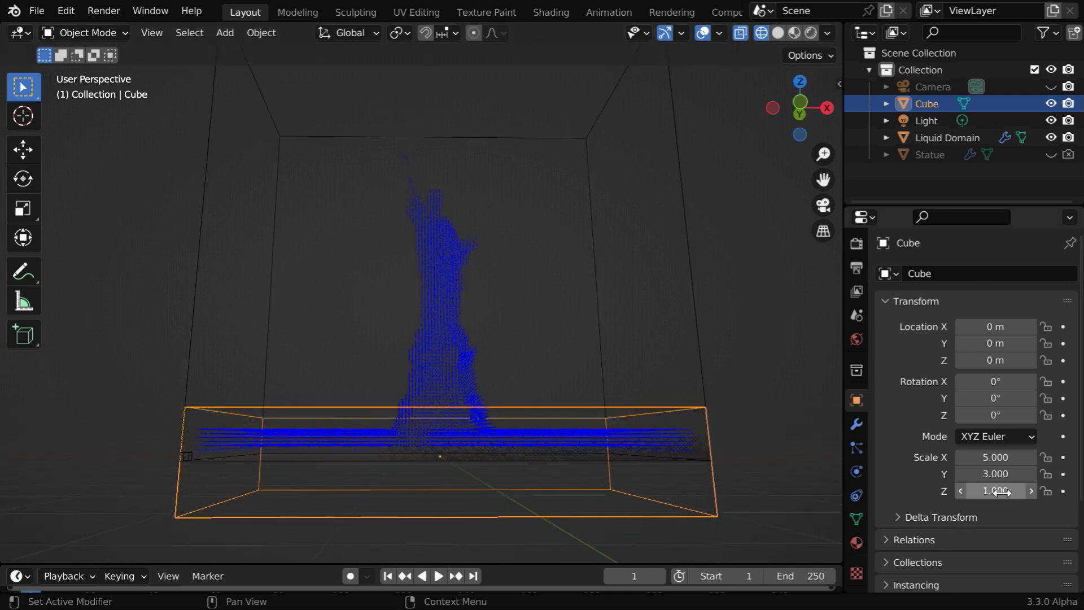
{"action": "left_click", "coordinate": [1008, 492]}
{"action": "type", "text": ".3"}
{"action": "key", "text": "Return"}
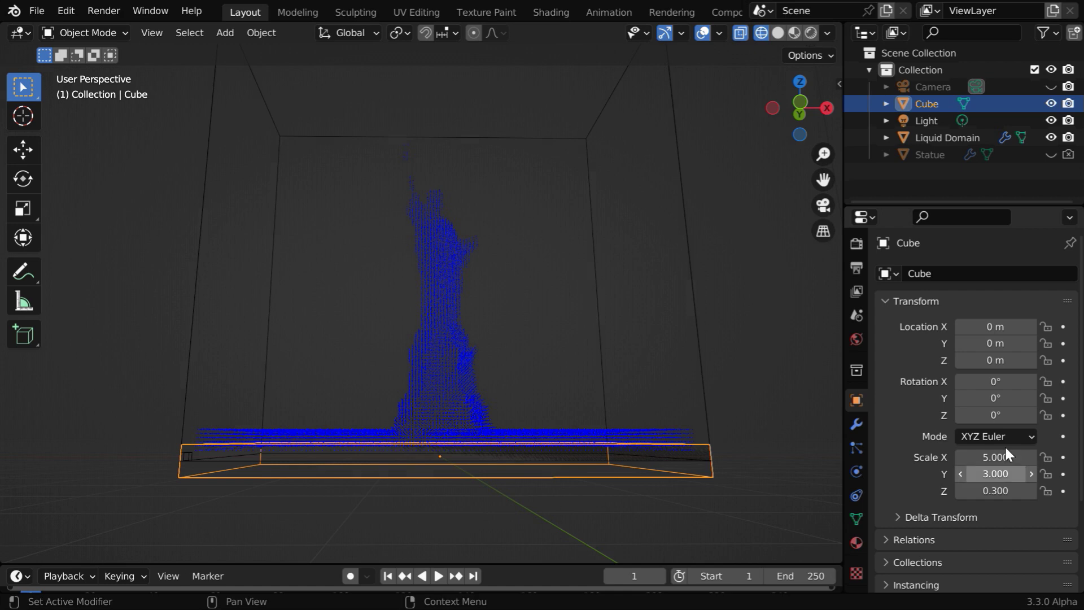
{"action": "left_click", "coordinate": [992, 360]}
{"action": "type", "text": ".3"}
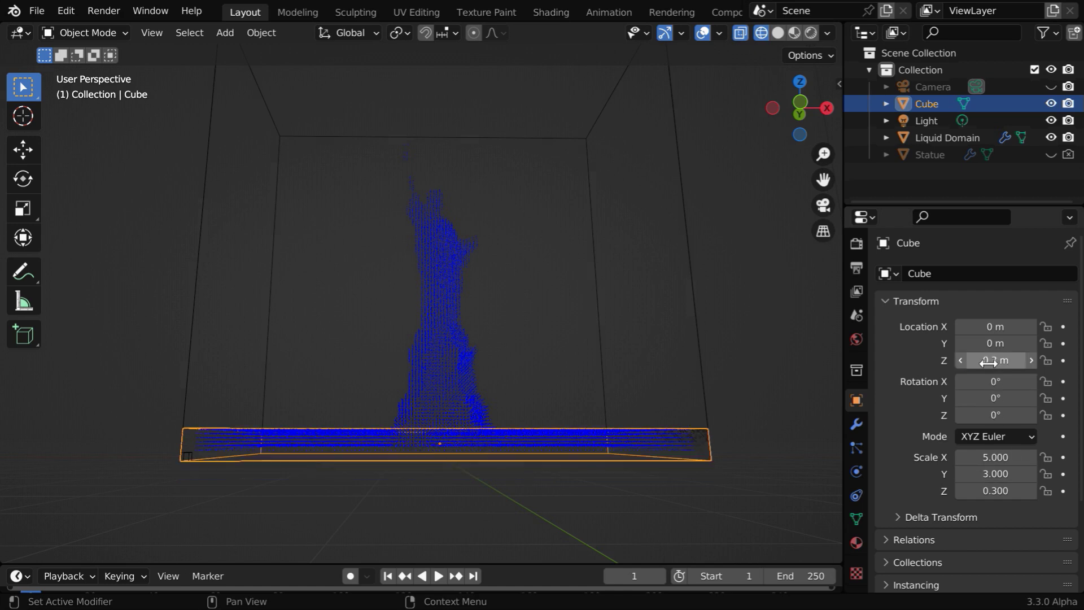
{"action": "key", "text": "Return"}
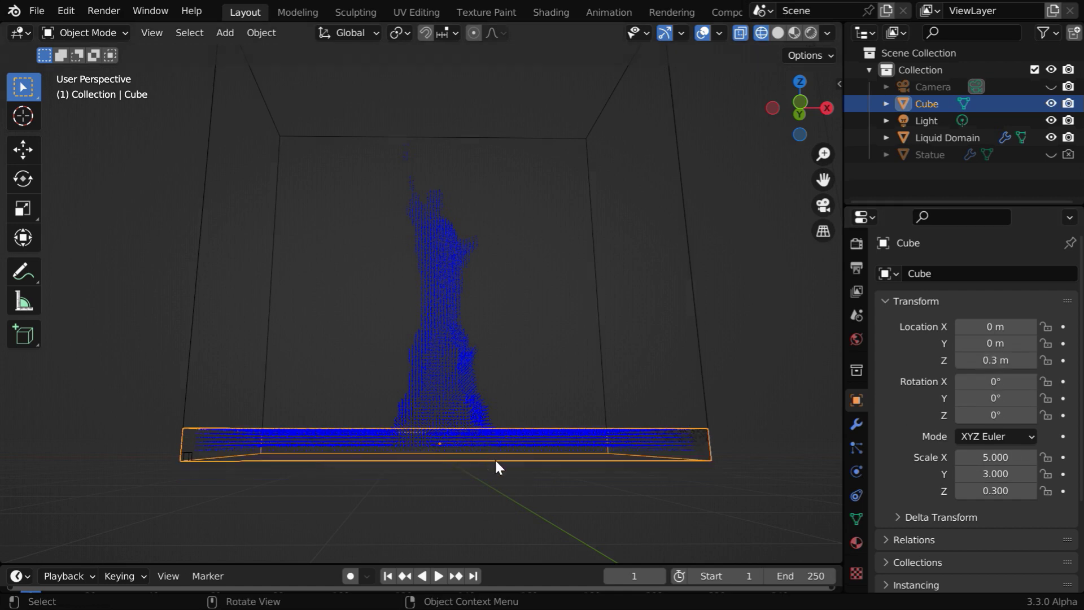
{"action": "middle_click_drag", "start_coordinate": [494, 458], "coordinate": [481, 505]}
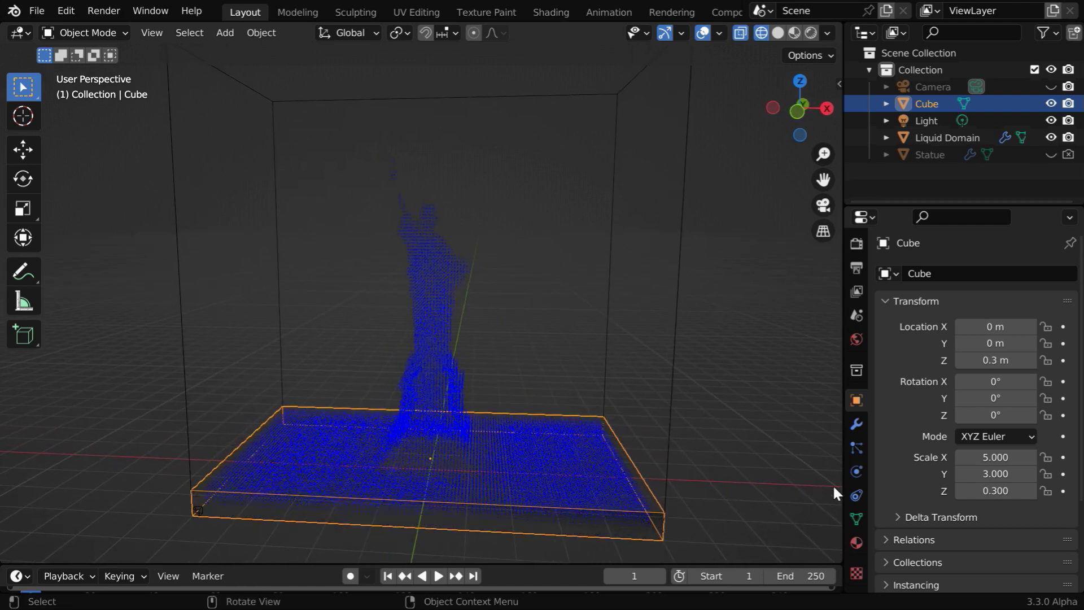
Add Fluid physics to the cube as a Flow with Liquid flow type and Inflow behavior
{"action": "left_click", "coordinate": [856, 471]}
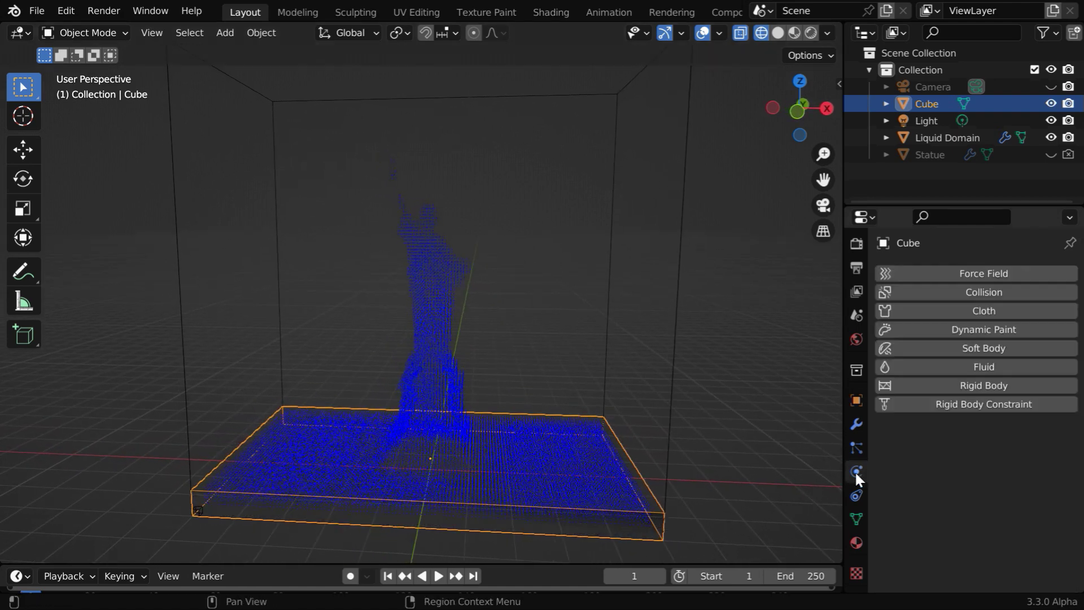
{"action": "left_click", "coordinate": [1008, 367]}
{"action": "left_click", "coordinate": [997, 456]}
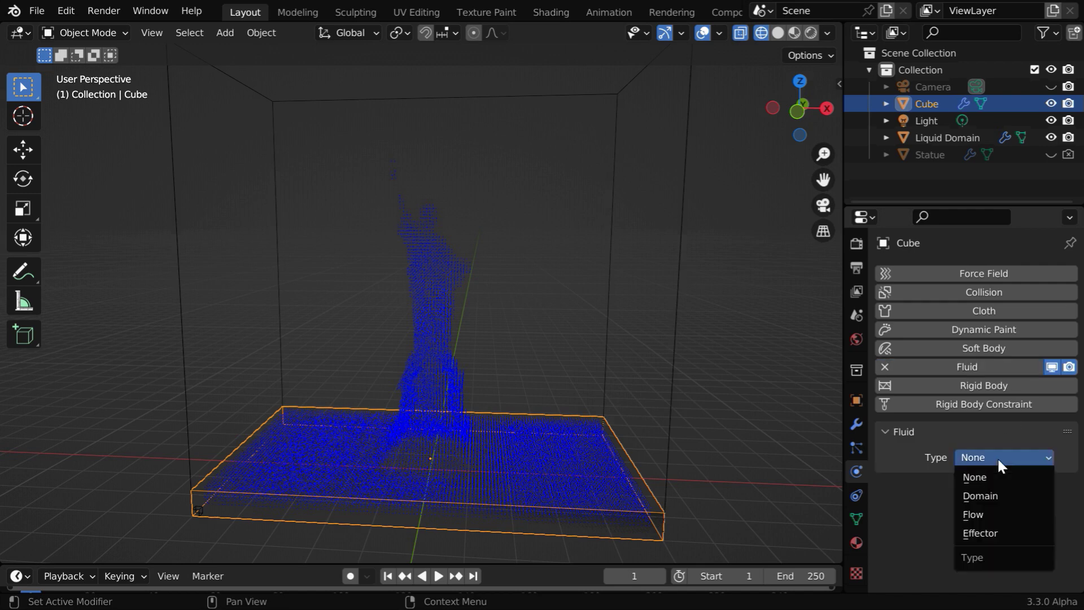
{"action": "left_click", "coordinate": [993, 512]}
{"action": "scroll", "coordinate": [994, 510], "scroll_direction": "down", "scroll_amount": 6}
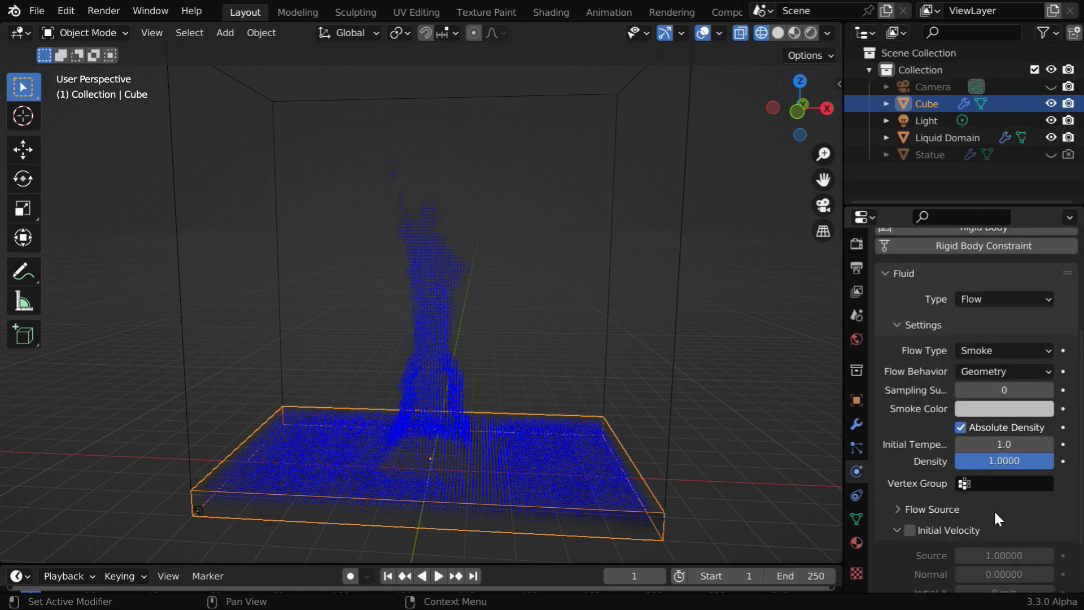
{"action": "left_click", "coordinate": [995, 348]}
{"action": "left_click", "coordinate": [986, 426]}
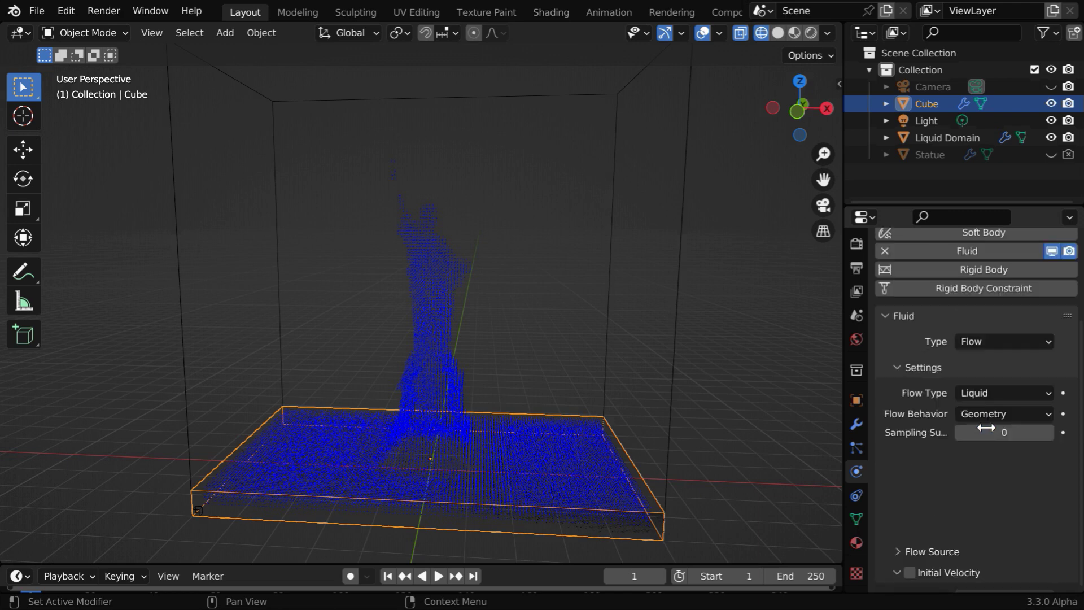
{"action": "left_click", "coordinate": [992, 413]}
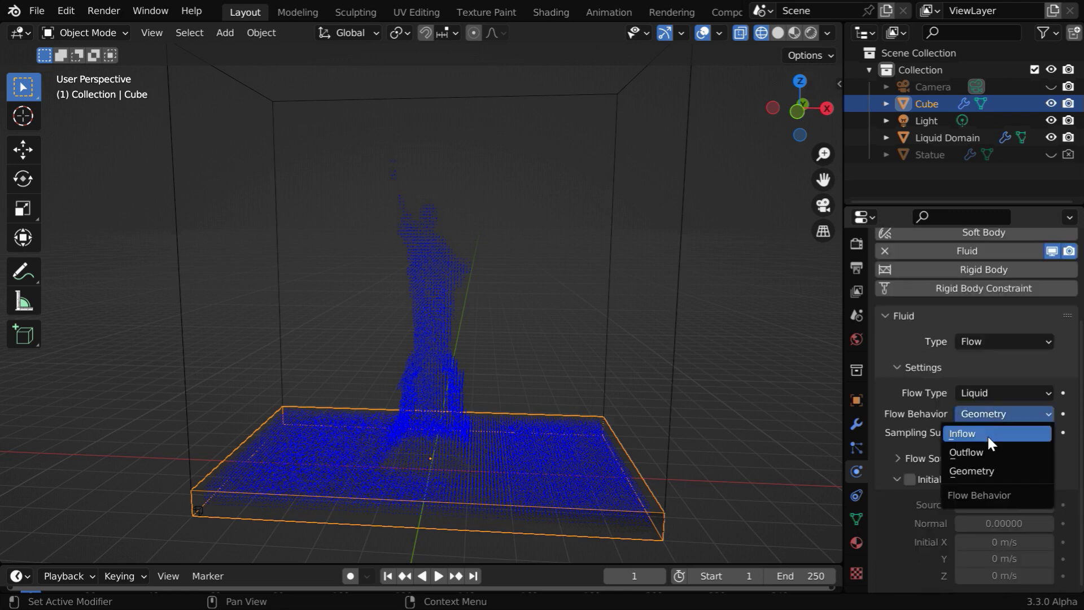
{"action": "left_click", "coordinate": [986, 435]}
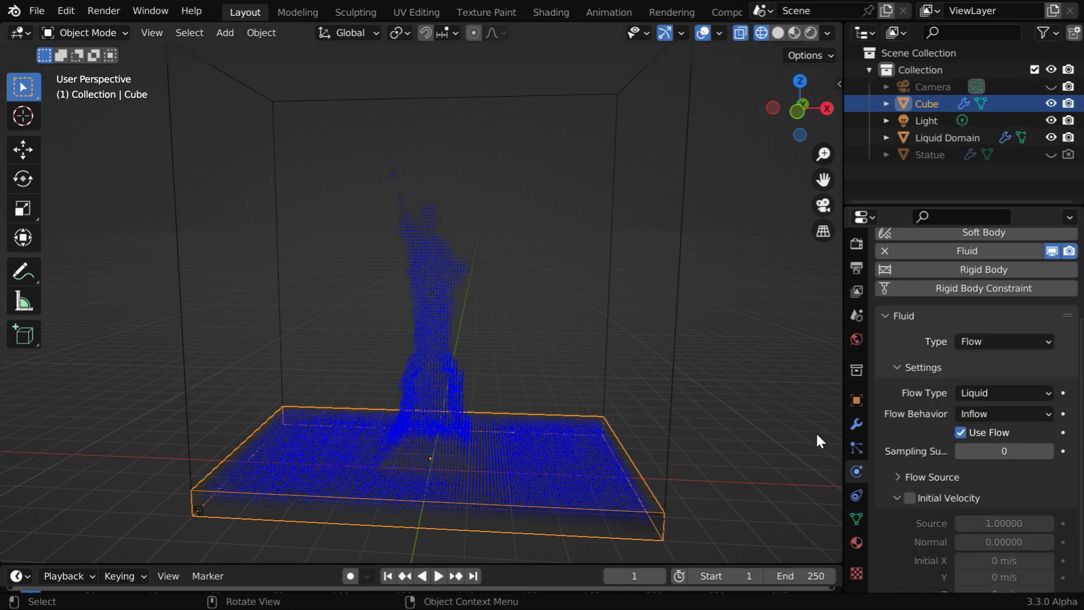
Select the Liquid Domain and free its previously baked data
{"action": "left_click", "coordinate": [671, 397]}
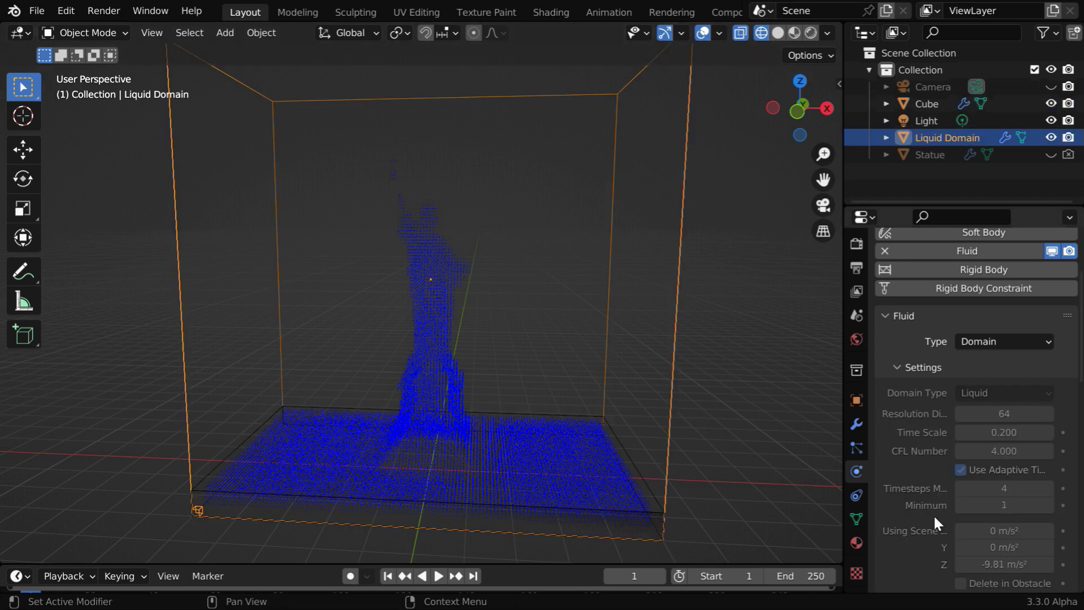
{"action": "scroll", "coordinate": [943, 520], "scroll_direction": "down", "scroll_amount": 4}
{"action": "scroll", "coordinate": [943, 519], "scroll_direction": "down", "scroll_amount": 5}
{"action": "left_click", "coordinate": [977, 408]}
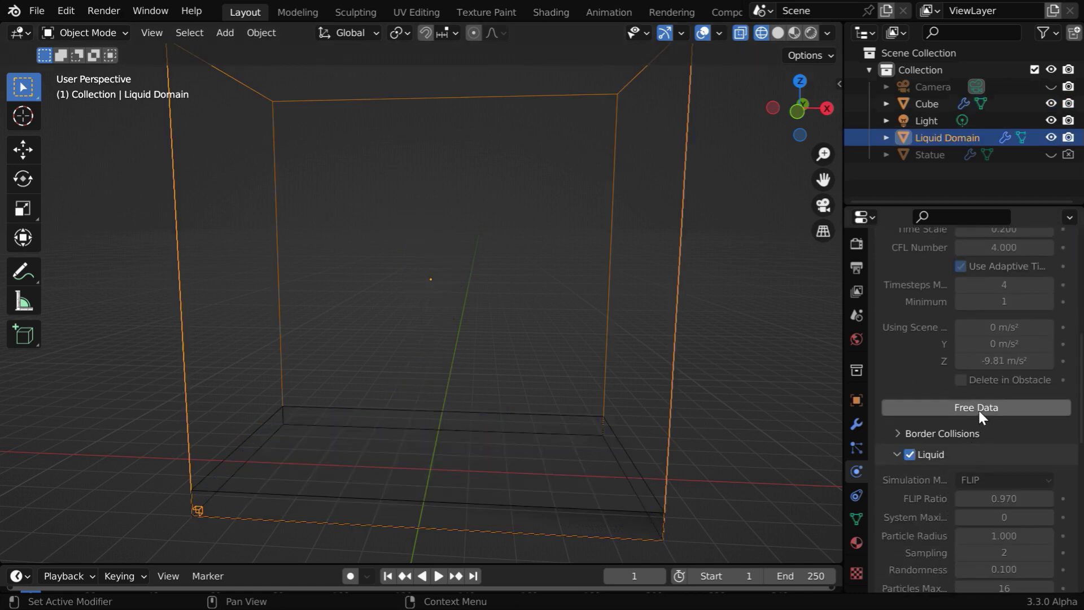
{"action": "scroll", "coordinate": [1012, 452], "scroll_direction": "up", "scroll_amount": 5}
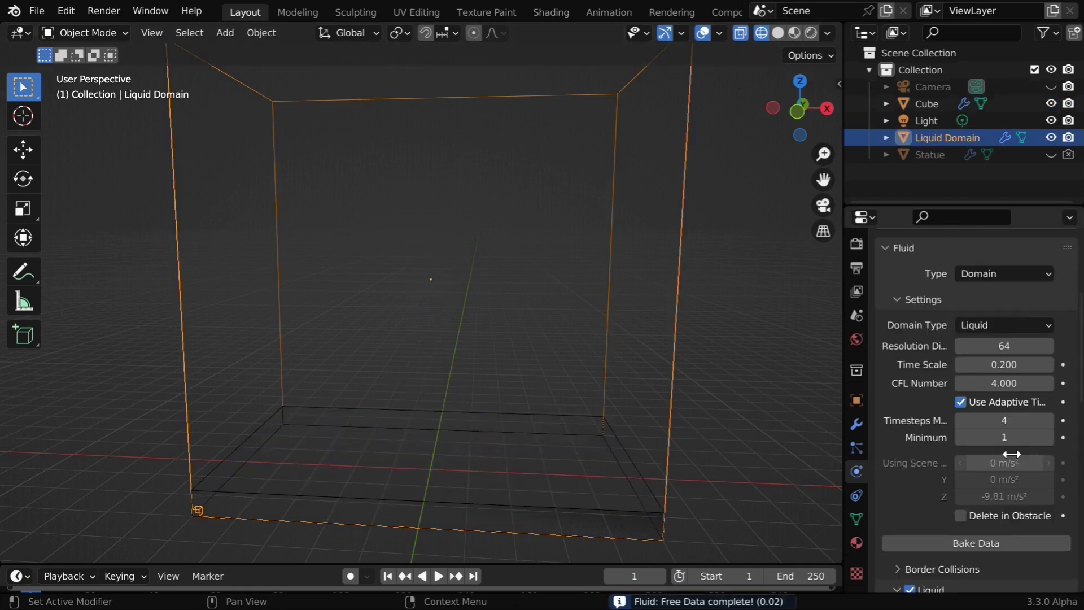
Set Resolution Divisions to 128 and enable Mesh generation
{"action": "left_click", "coordinate": [1029, 347]}
{"action": "type", "text": "128"}
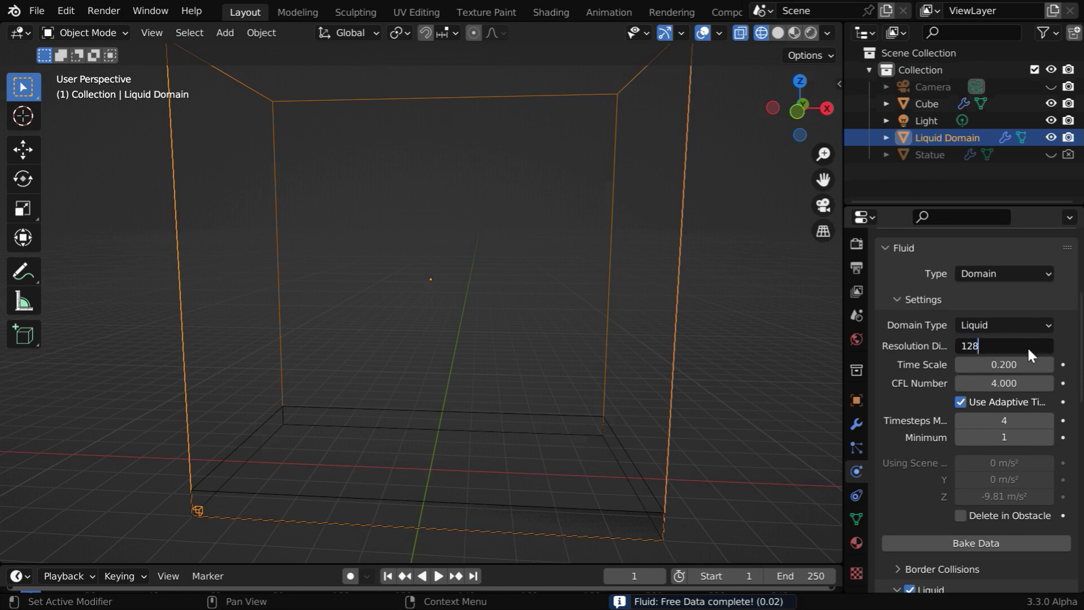
{"action": "key", "text": "Return"}
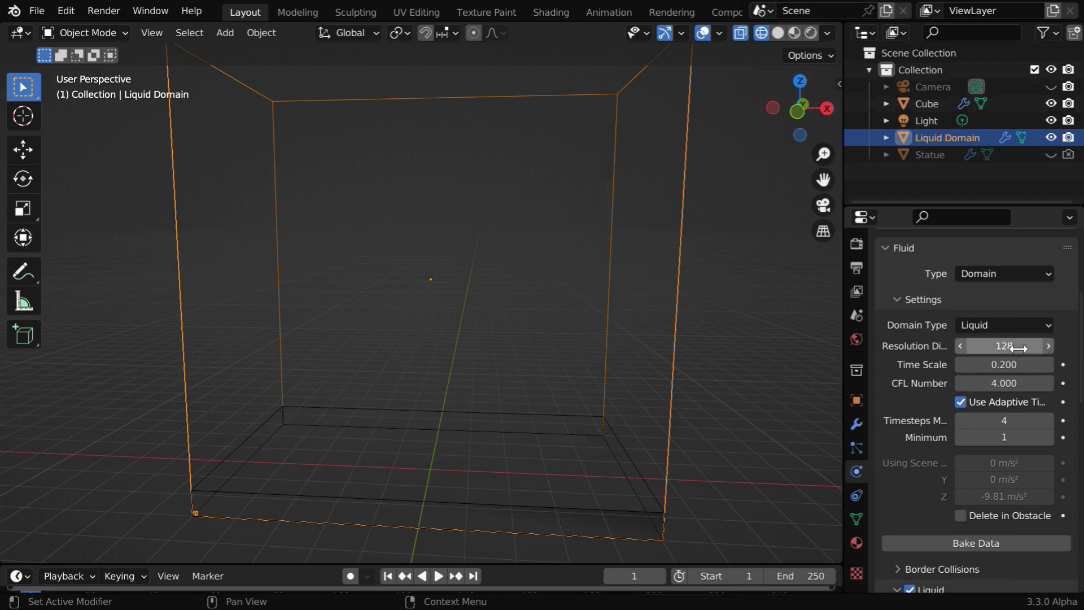
{"action": "scroll", "coordinate": [1019, 357], "scroll_direction": "down", "scroll_amount": 5}
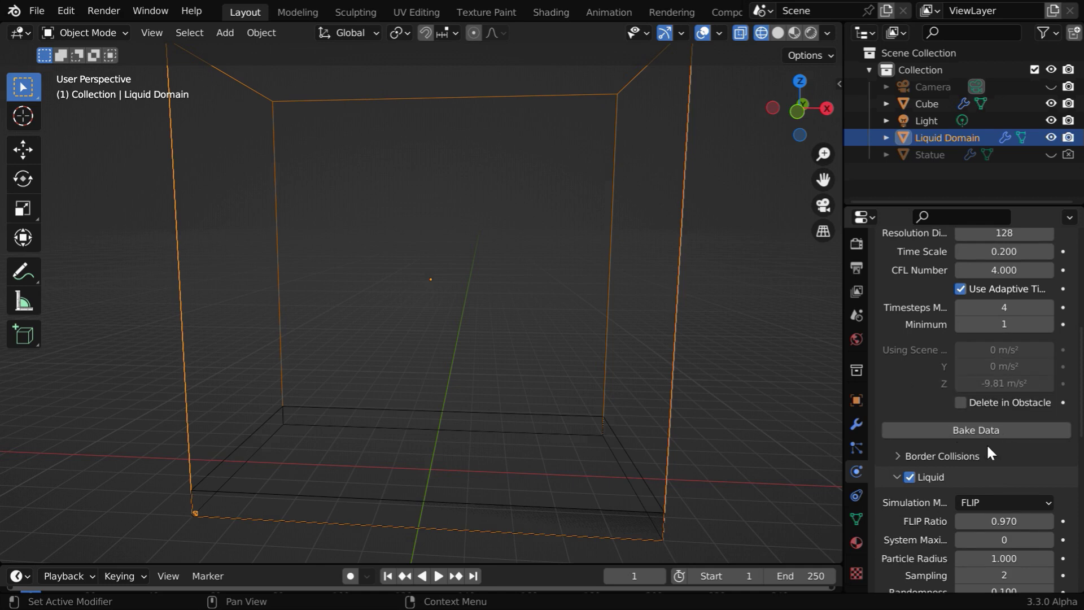
{"action": "scroll", "coordinate": [987, 442], "scroll_direction": "down", "scroll_amount": 15}
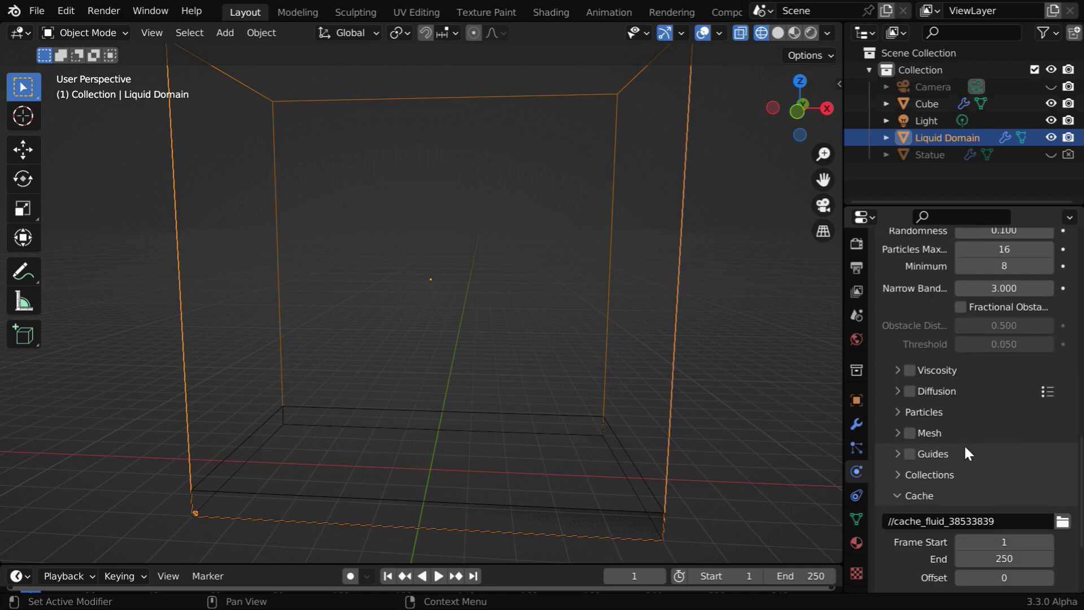
{"action": "left_click", "coordinate": [899, 432]}
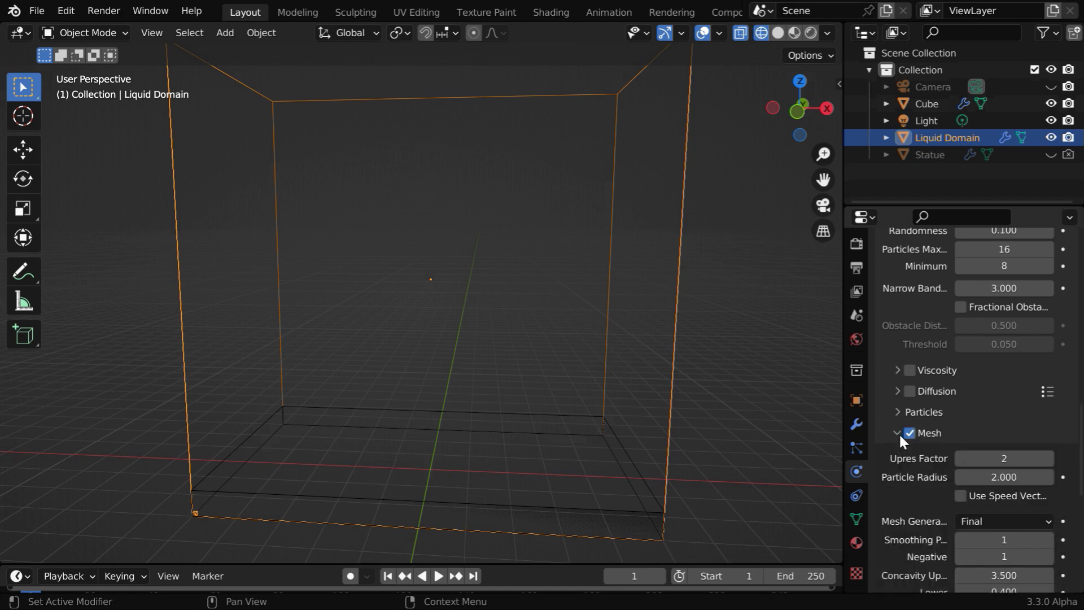
Bake the liquid simulation, then play it in reverse from the last frame, 250
{"action": "scroll", "coordinate": [992, 450], "scroll_direction": "down", "scroll_amount": 5}
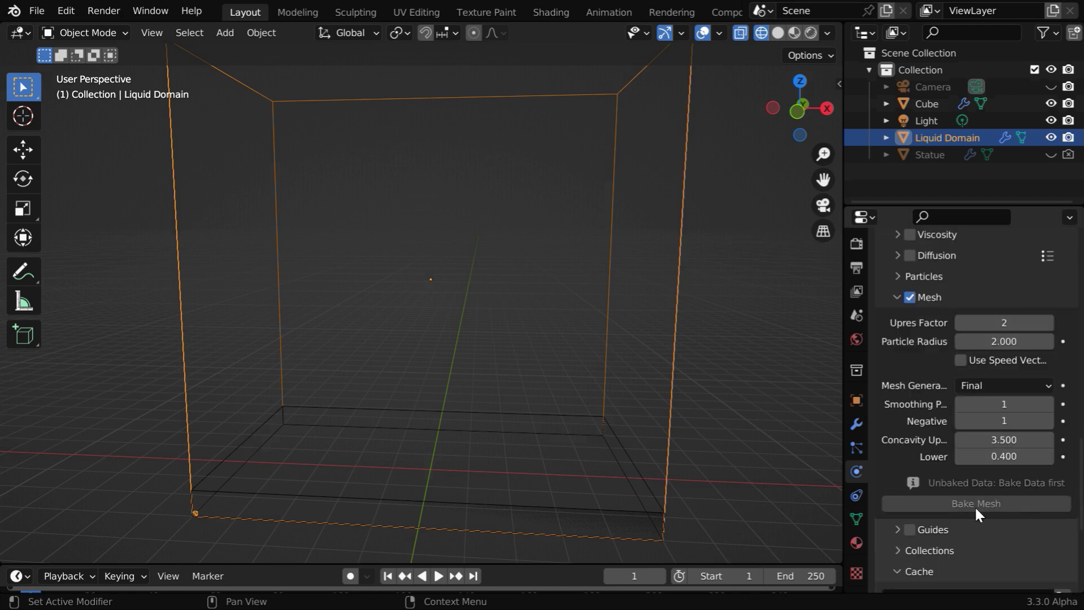
{"action": "scroll", "coordinate": [1022, 506], "scroll_direction": "up", "scroll_amount": 15}
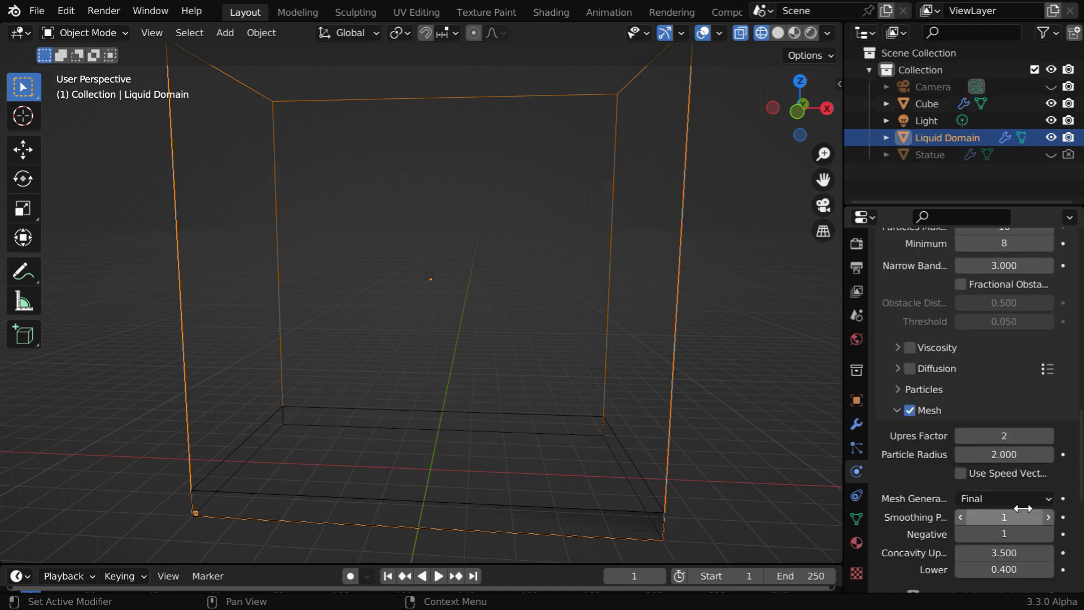
{"action": "scroll", "coordinate": [1023, 508], "scroll_direction": "up", "scroll_amount": 3}
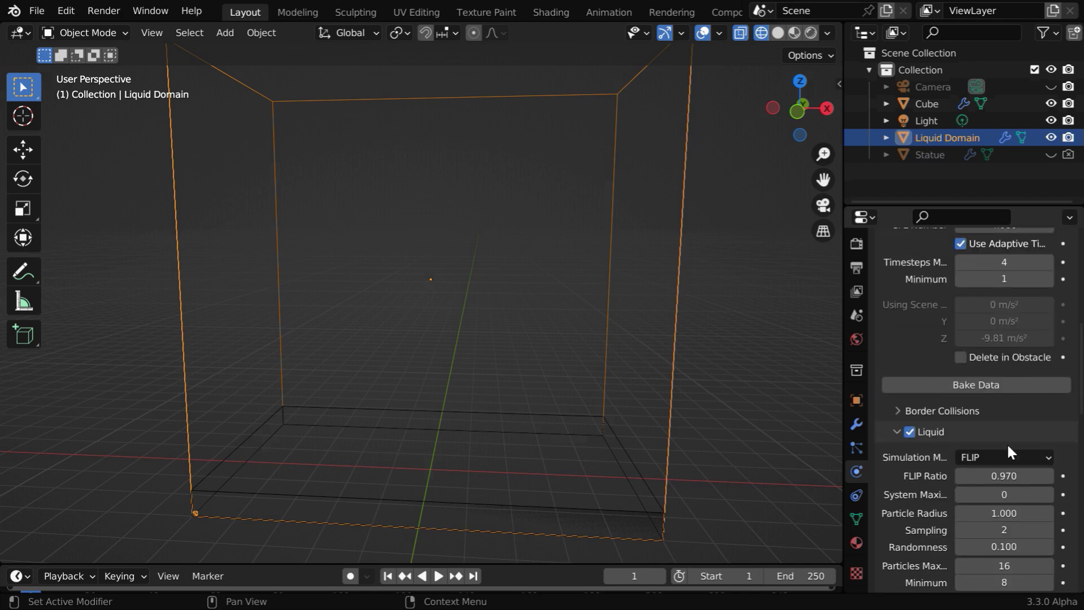
{"action": "left_click", "coordinate": [1001, 385]}
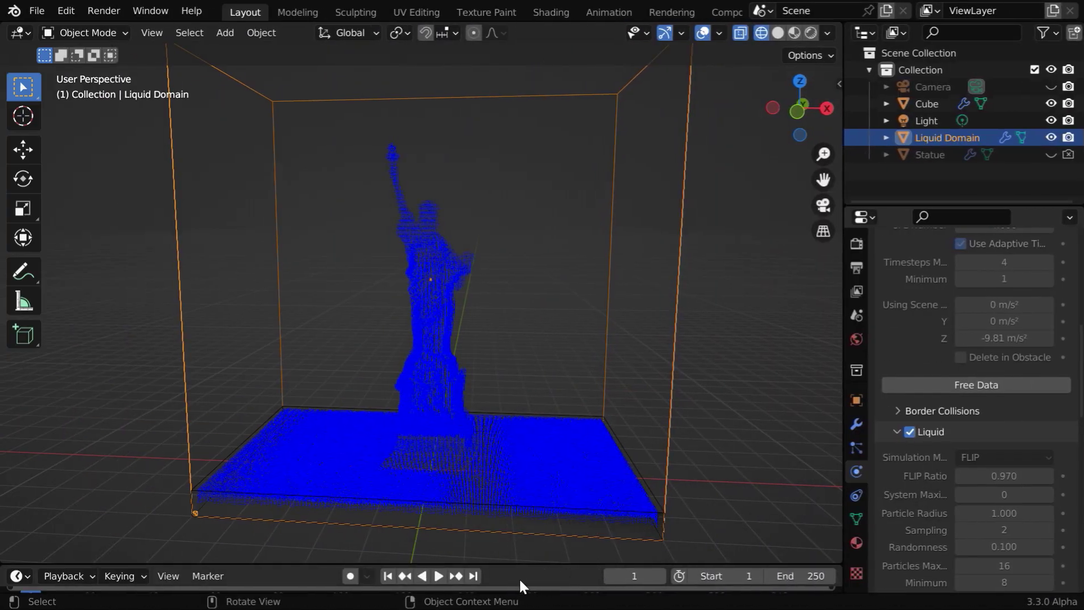
{"action": "left_click", "coordinate": [474, 577]}
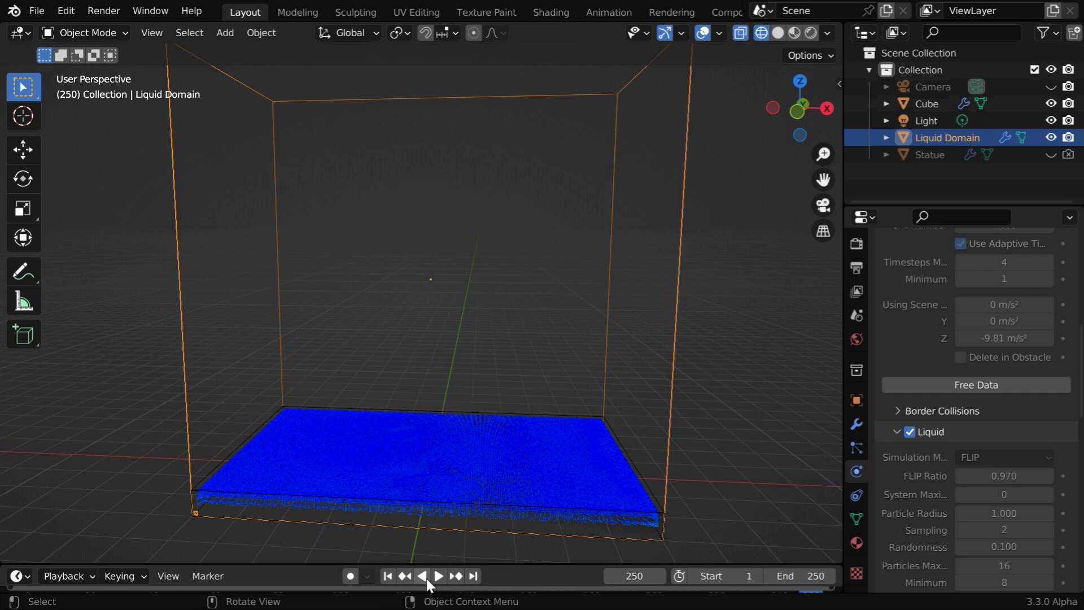
{"action": "left_click", "coordinate": [423, 577]}
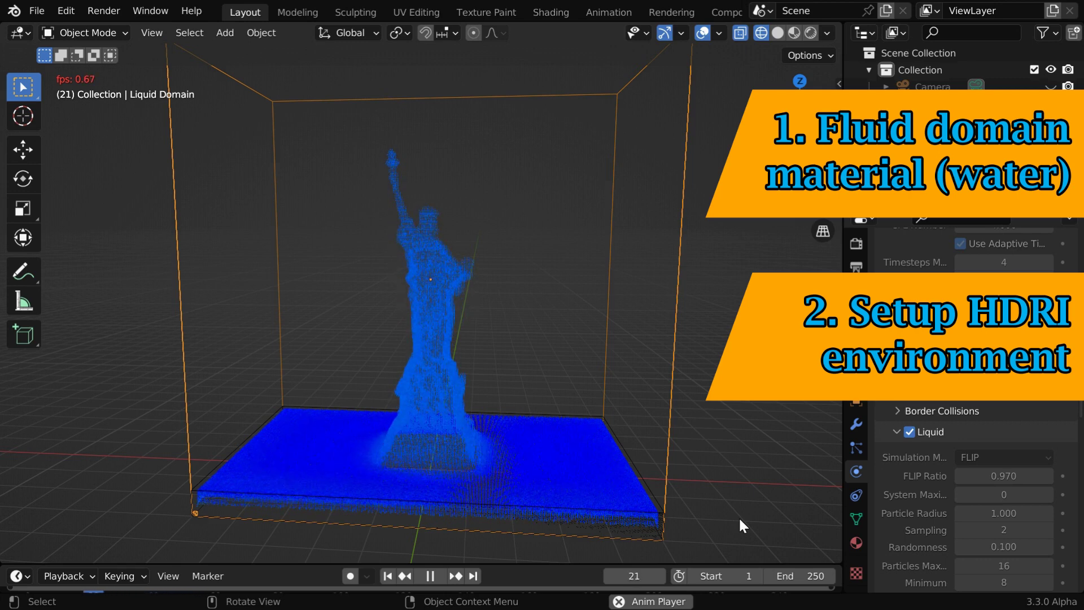
Stop playback and expand the Screen Space Reflections section of the render settings
{"action": "key", "text": "Escape"}
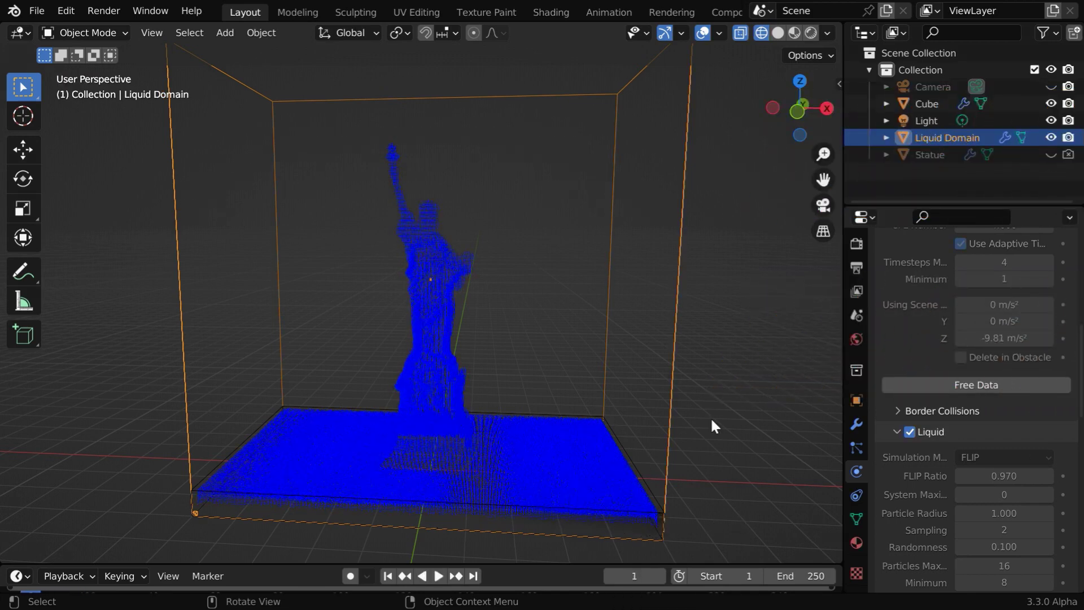
{"action": "left_click", "coordinate": [856, 248]}
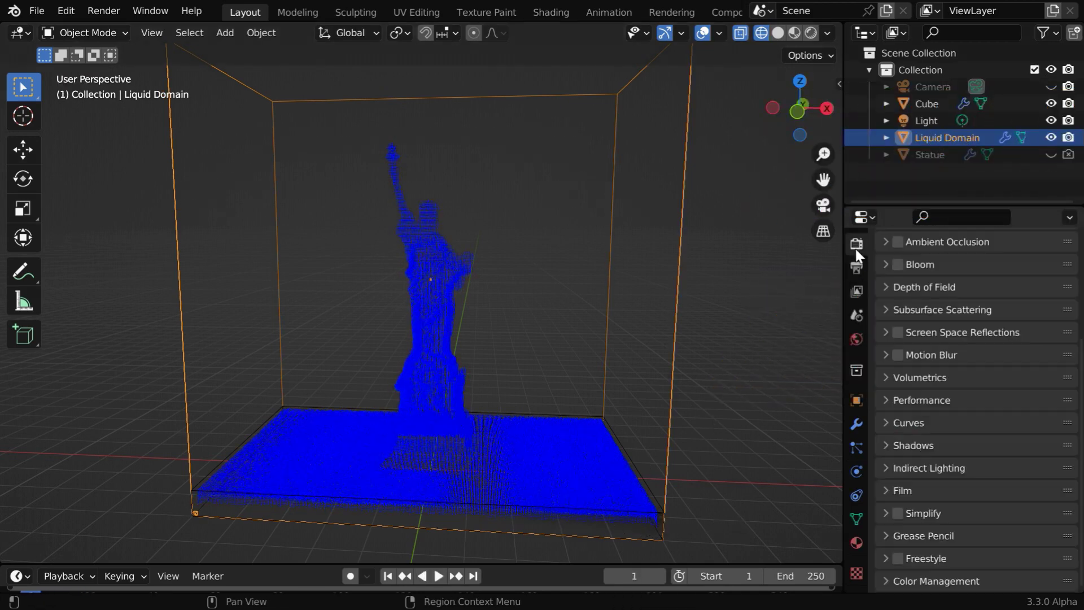
{"action": "left_click", "coordinate": [885, 333]}
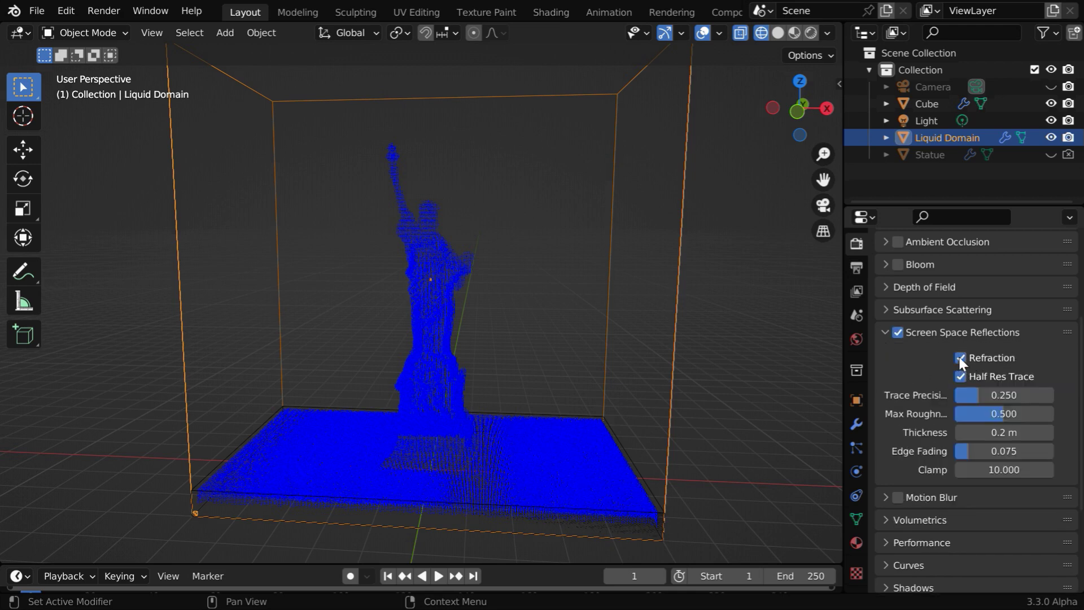
Show the Liquid Domain Material slot with its Glass BSDF surface
{"action": "left_click", "coordinate": [858, 543]}
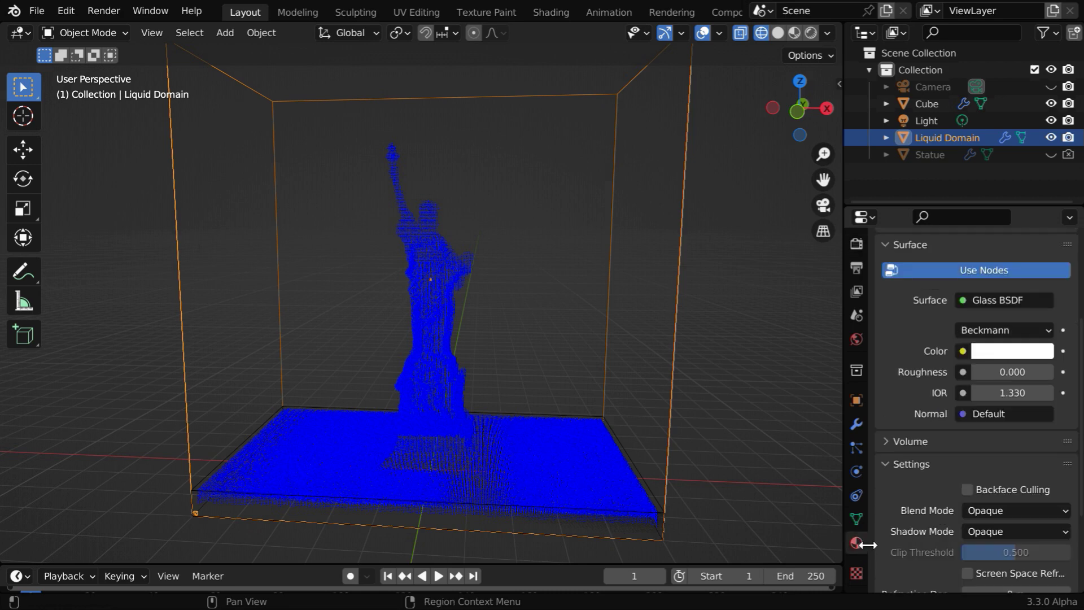
{"action": "scroll", "coordinate": [1017, 436], "scroll_direction": "up", "scroll_amount": 5}
{"action": "scroll", "coordinate": [1018, 436], "scroll_direction": "up", "scroll_amount": 2}
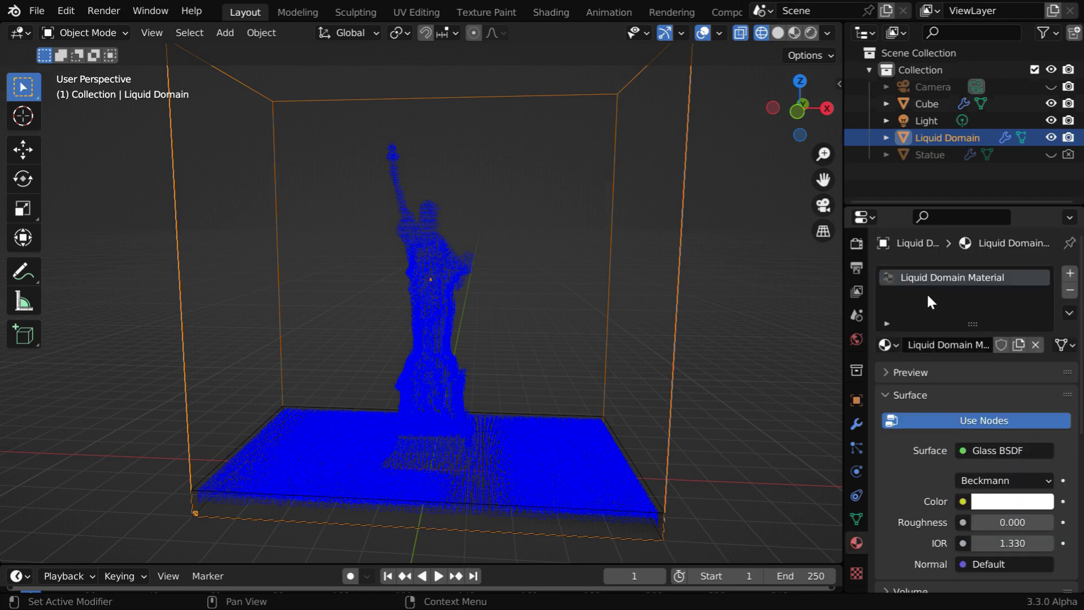
Replace the glass material with a new material and give it a bright blue Base Color
{"action": "left_click", "coordinate": [1036, 344]}
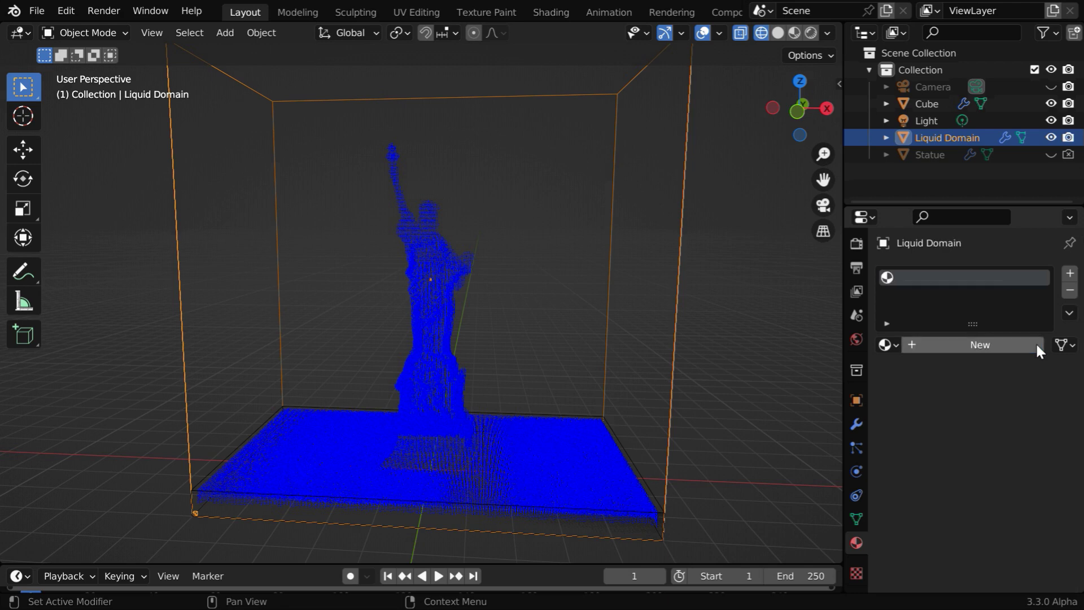
{"action": "left_click", "coordinate": [987, 348]}
{"action": "scroll", "coordinate": [995, 415], "scroll_direction": "down", "scroll_amount": 8}
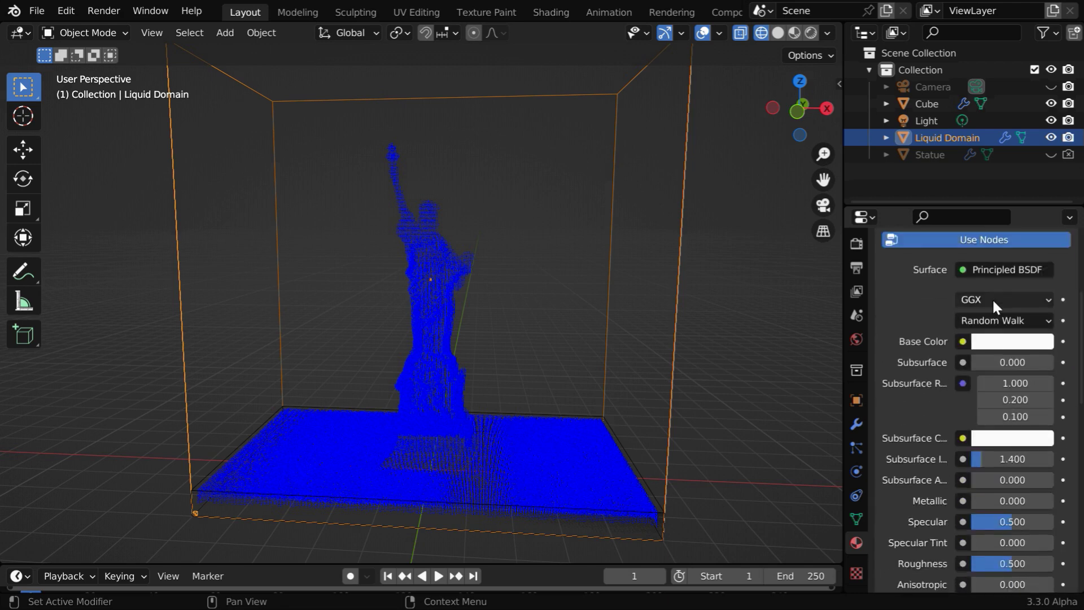
{"action": "left_click", "coordinate": [1010, 349]}
{"action": "left_click_drag", "start_coordinate": [980, 104], "coordinate": [990, 101]}
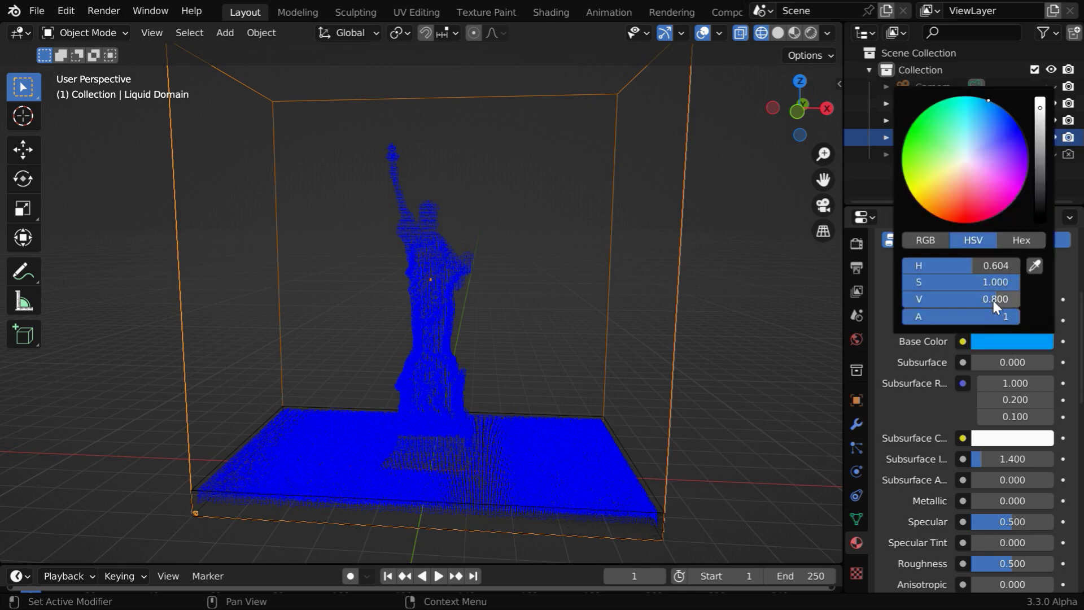
{"action": "left_click_drag", "start_coordinate": [994, 299], "coordinate": [1019, 300]}
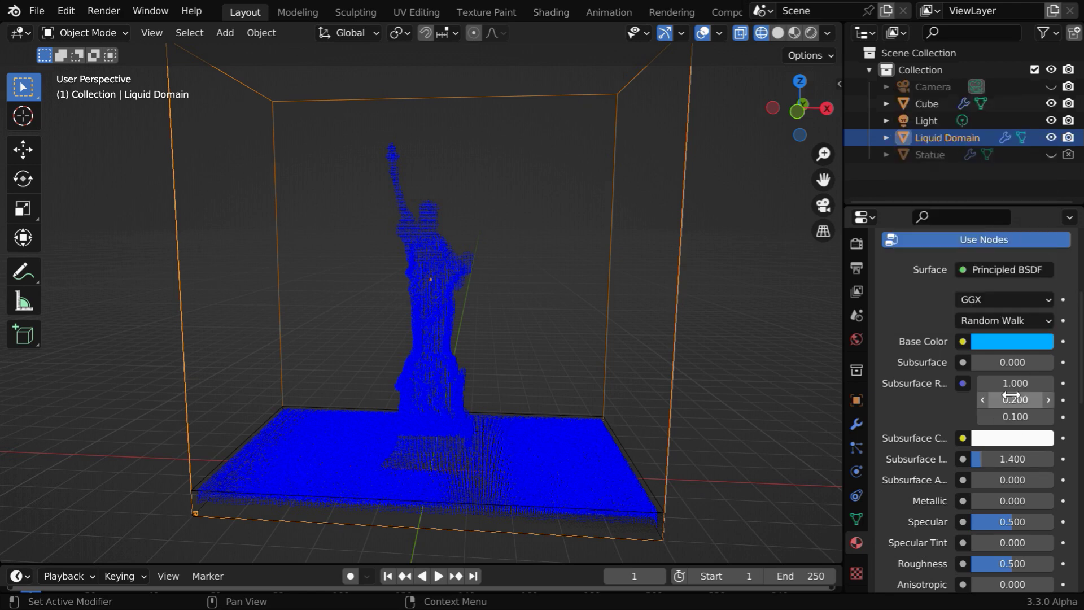
Set Subsurface to 1 and eyedrop the blue base colour into Subsurface Color
{"action": "left_click", "coordinate": [1023, 361]}
{"action": "type", "text": "1"}
{"action": "key", "text": "Return"}
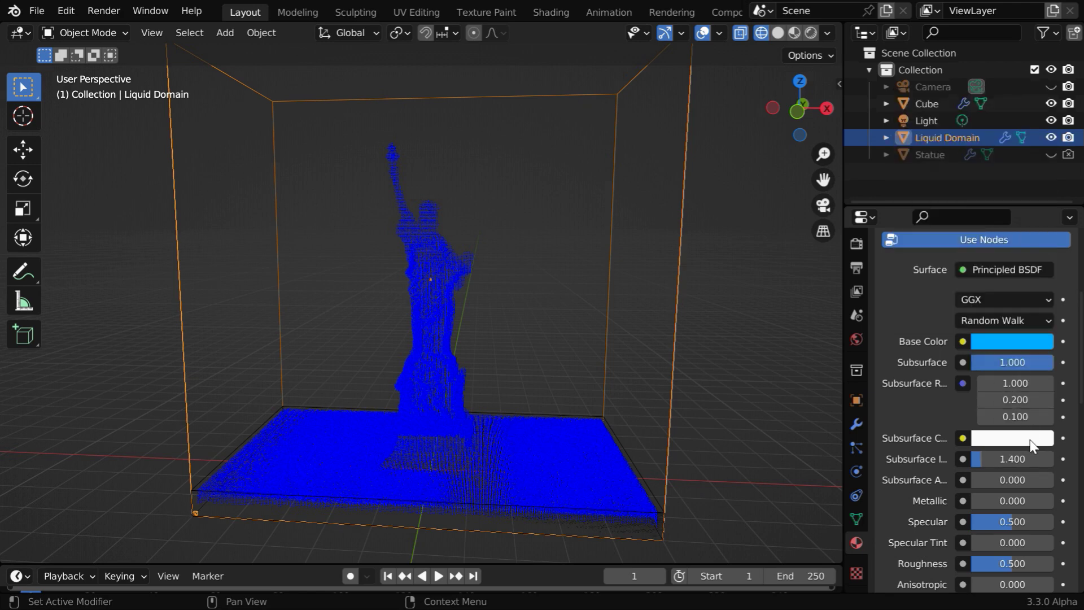
{"action": "left_click", "coordinate": [1029, 439]}
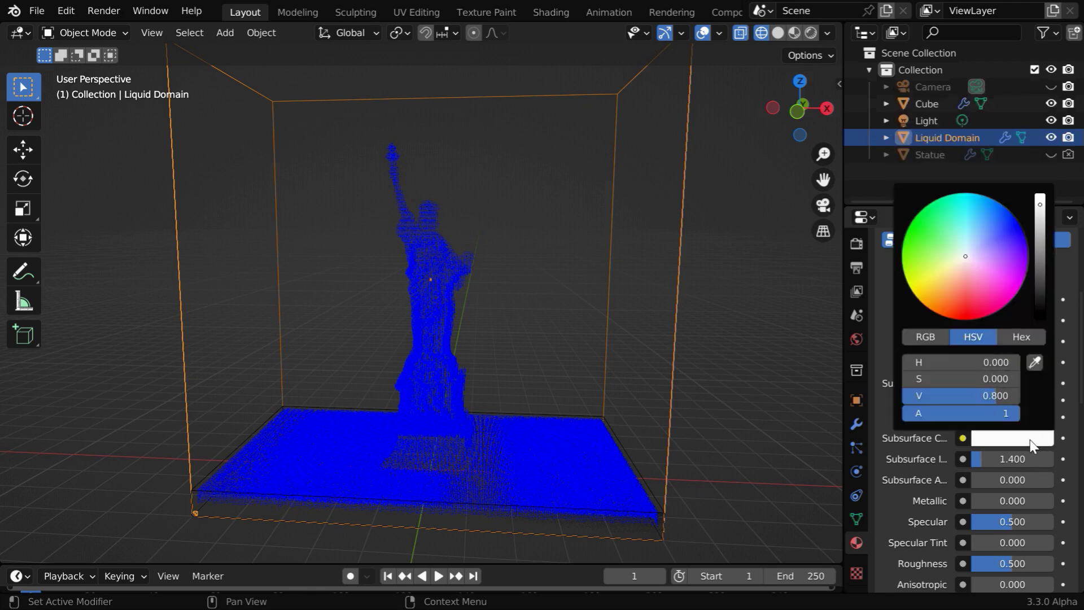
{"action": "left_click", "coordinate": [1036, 363]}
{"action": "left_click", "coordinate": [1019, 341]}
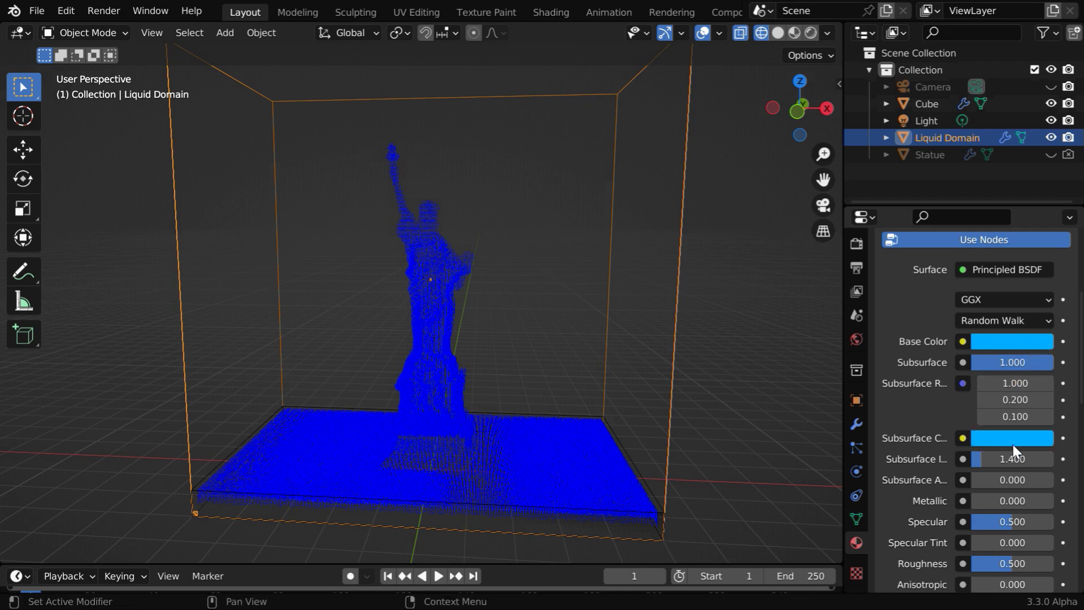
Set Metallic to 0.3, Specular to 0 and Roughness to 0.05
{"action": "scroll", "coordinate": [1013, 446], "scroll_direction": "down", "scroll_amount": 8}
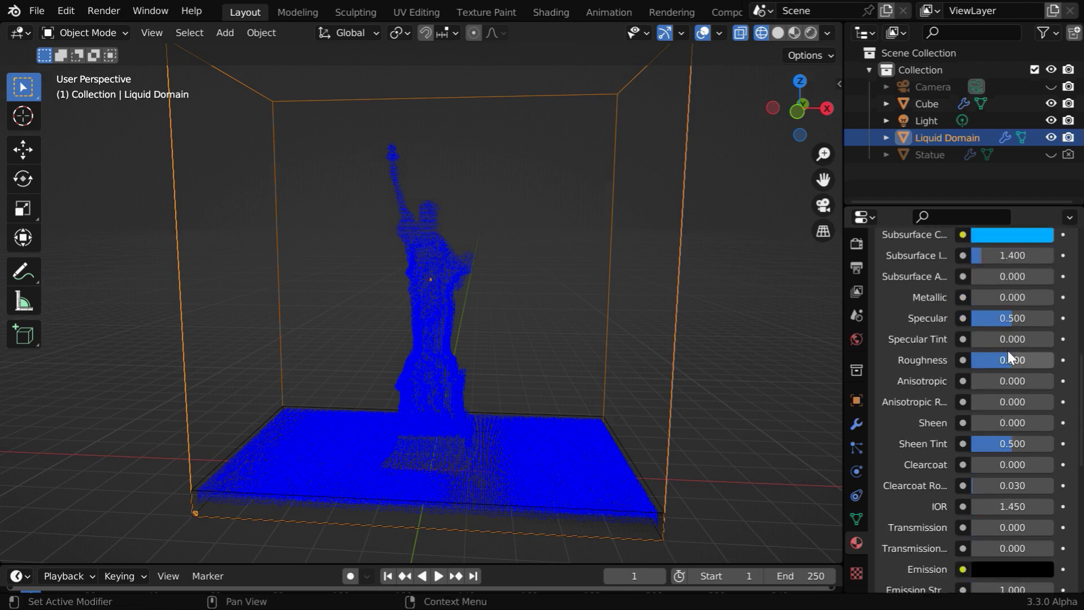
{"action": "left_click", "coordinate": [1008, 298]}
{"action": "type", "text": "0.3"}
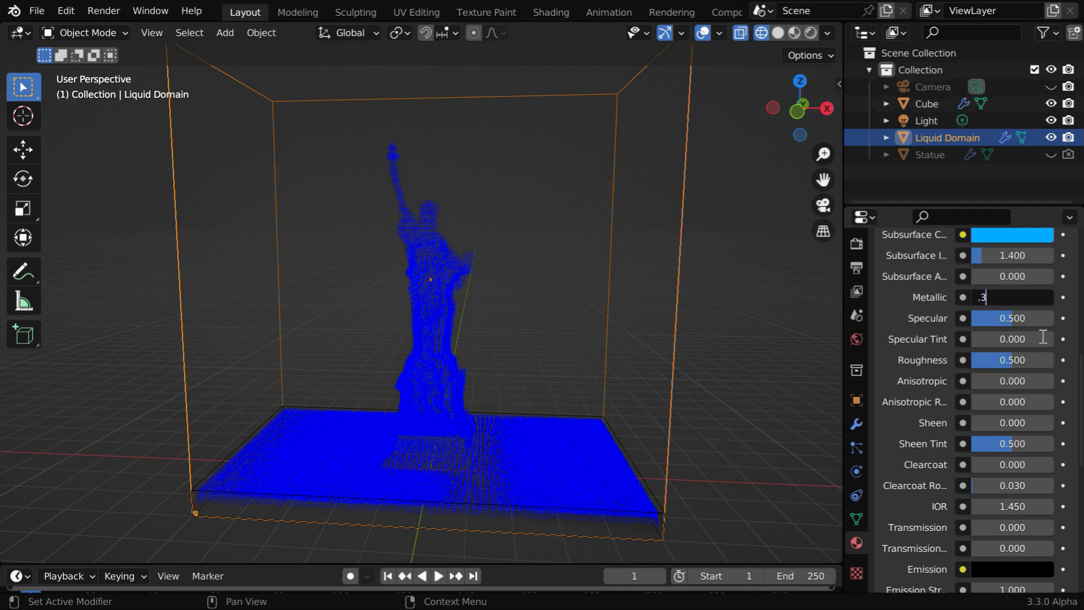
{"action": "key", "text": "Return"}
{"action": "left_click_drag", "start_coordinate": [1011, 317], "coordinate": [972, 318]}
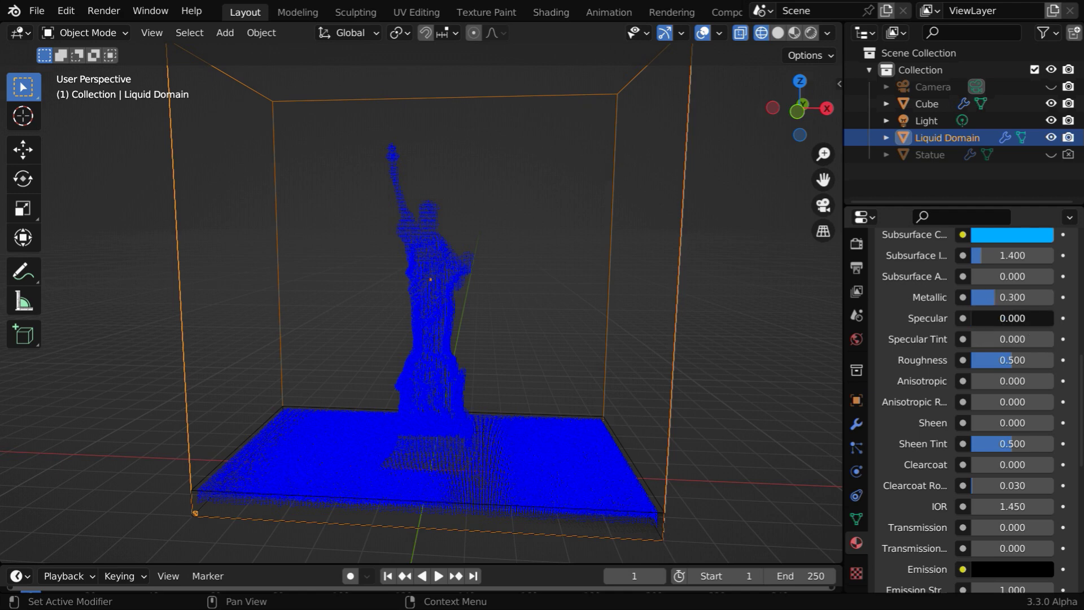
{"action": "left_click", "coordinate": [1029, 367]}
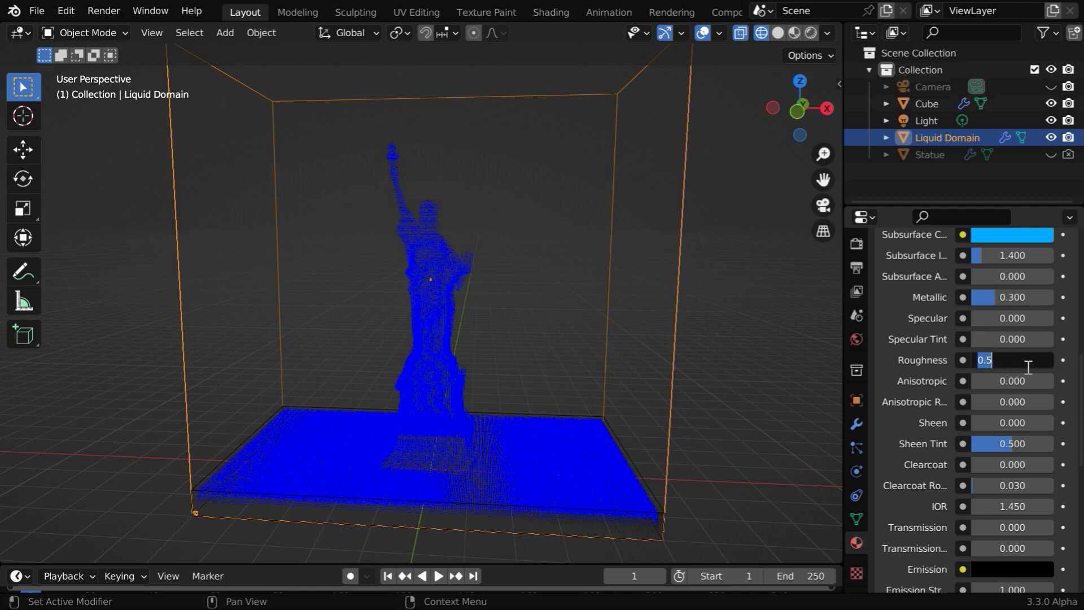
{"action": "key", "text": "BackSpace"}
{"action": "type", "text": ".05"}
{"action": "key", "text": "Return"}
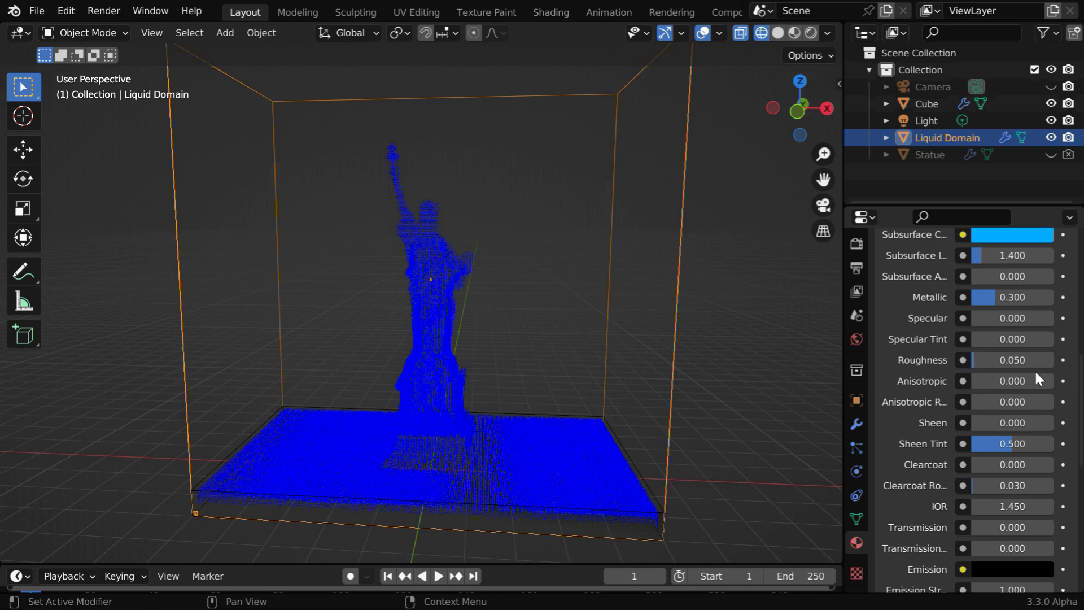
Set Transmission to 1 and Transmission Roughness to 0.25
{"action": "scroll", "coordinate": [1034, 370], "scroll_direction": "down", "scroll_amount": 6}
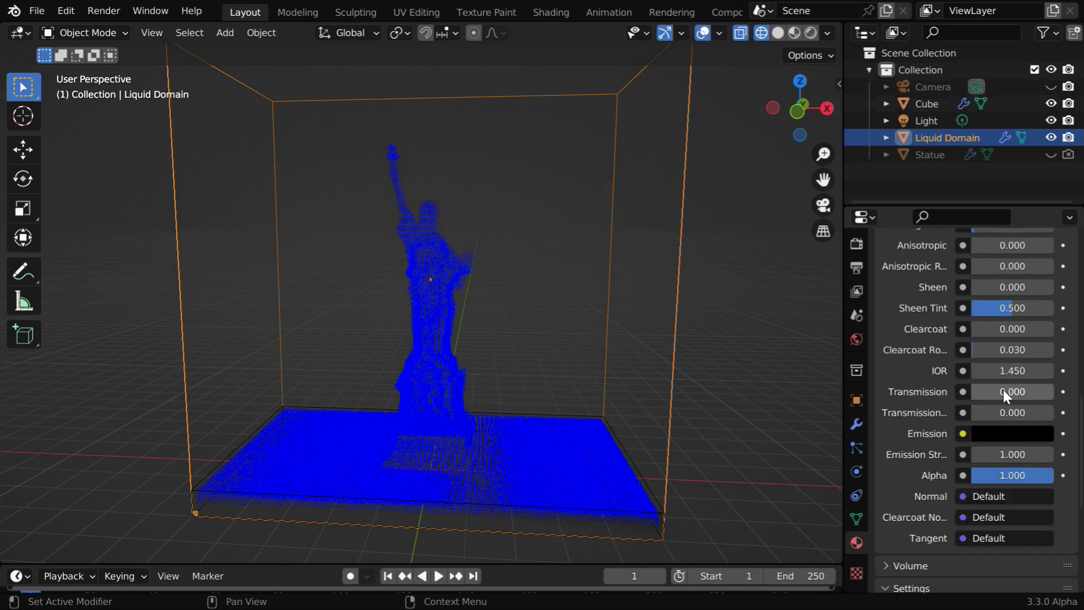
{"action": "left_click_drag", "start_coordinate": [1003, 391], "coordinate": [1083, 391]}
{"action": "left_click", "coordinate": [1015, 415]}
{"action": "type", "text": ".25"}
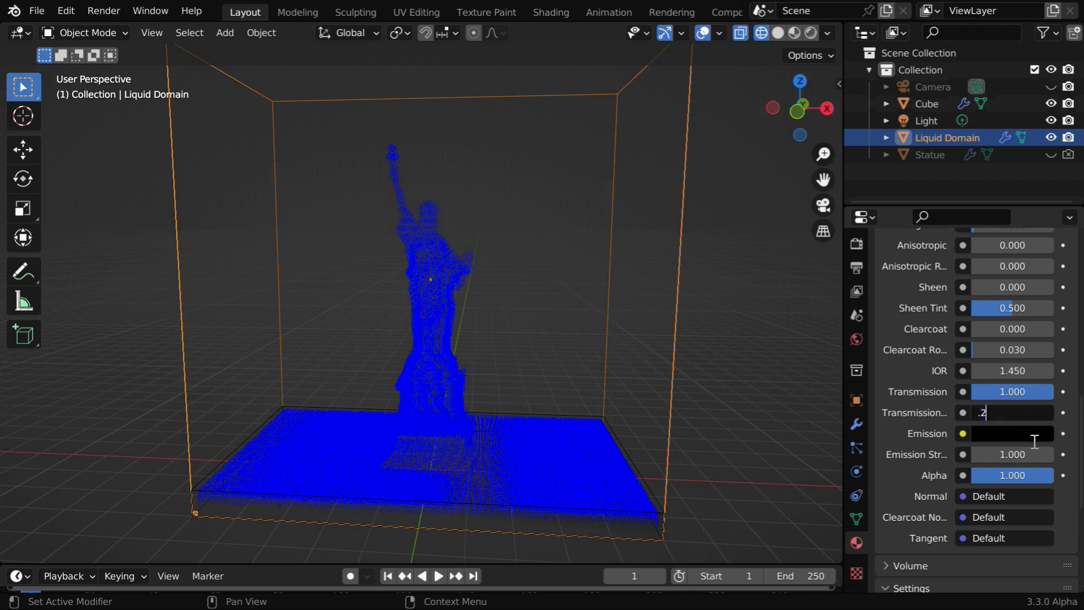
{"action": "key", "text": "Return"}
{"action": "scroll", "coordinate": [1032, 438], "scroll_direction": "down", "scroll_amount": 6}
{"action": "scroll", "coordinate": [1033, 442], "scroll_direction": "down", "scroll_amount": 4}
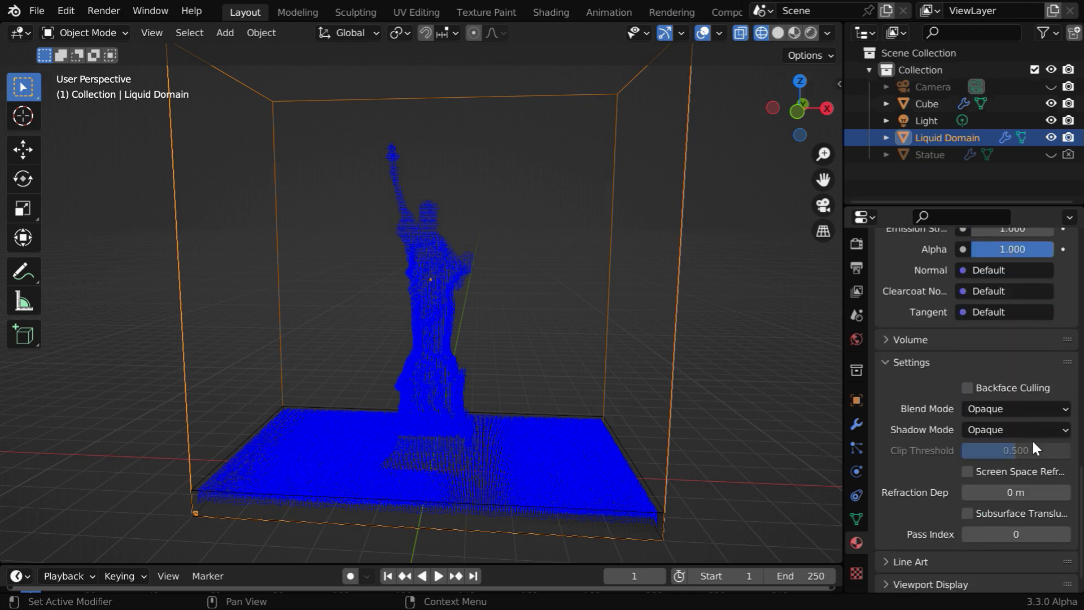
Set the water material's Blend Mode to Alpha Hashed and show the domain's physics cache settings
{"action": "left_click", "coordinate": [1005, 408]}
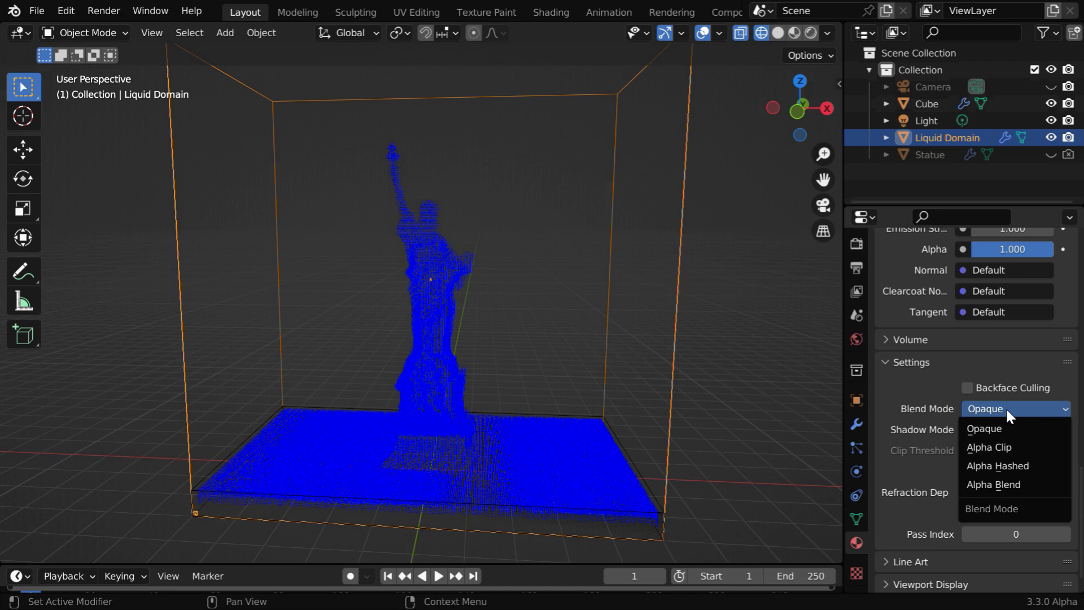
{"action": "left_click", "coordinate": [1023, 464]}
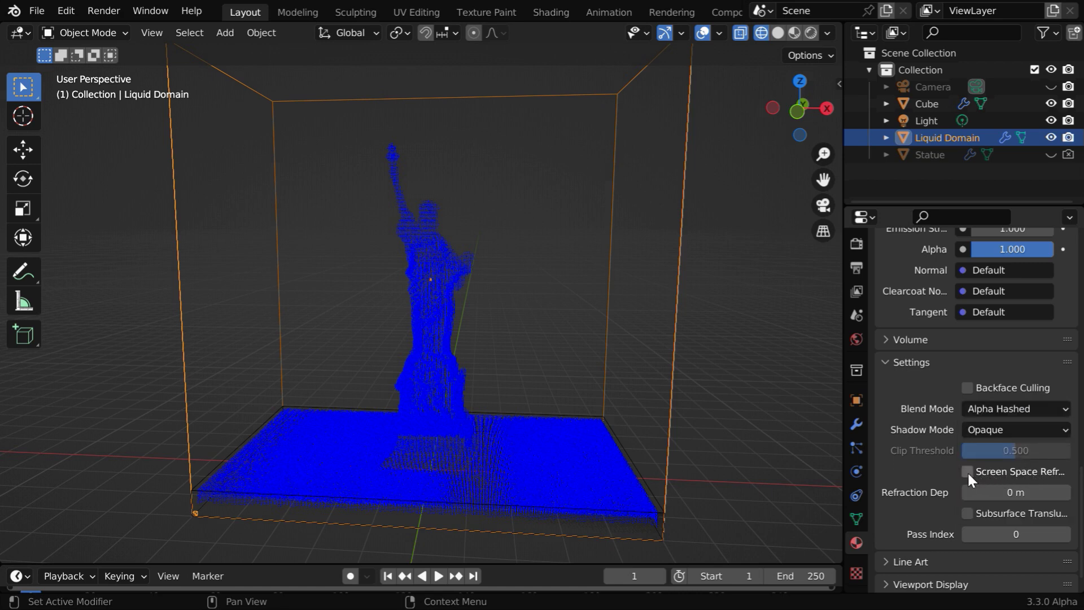
{"action": "left_click", "coordinate": [857, 472]}
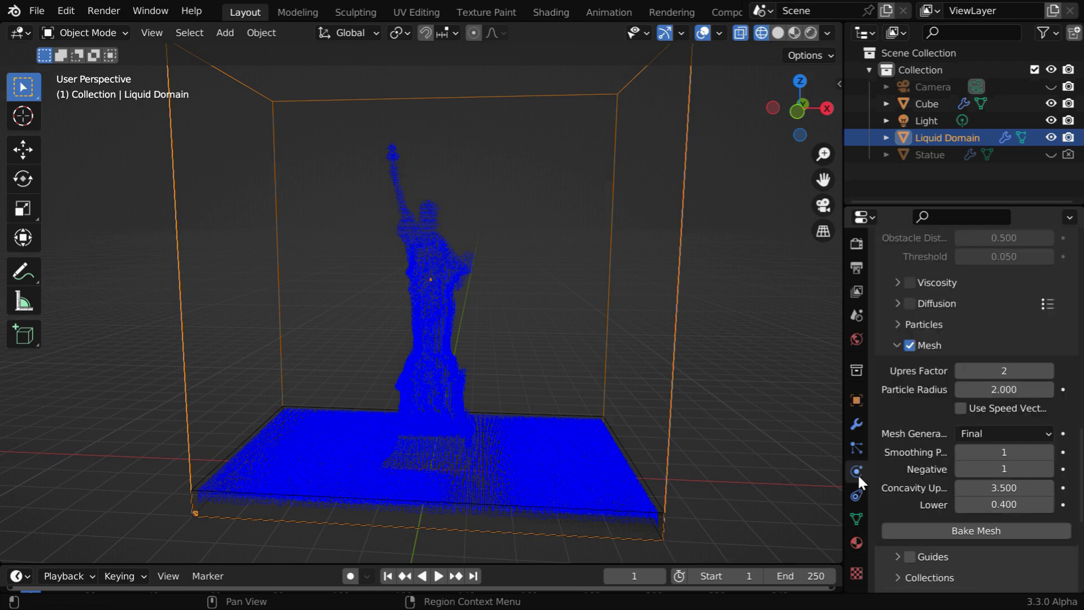
{"action": "scroll", "coordinate": [875, 469], "scroll_direction": "down", "scroll_amount": 6}
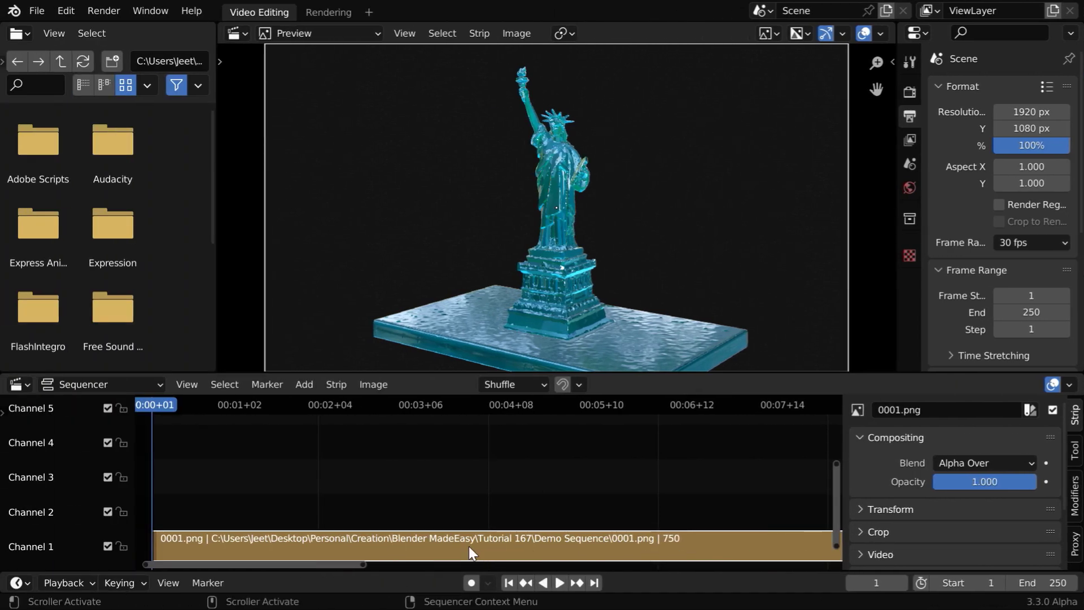
Enable Reverse Frames in the Video panel for the 0001.png strip
{"action": "left_click", "coordinate": [862, 552]}
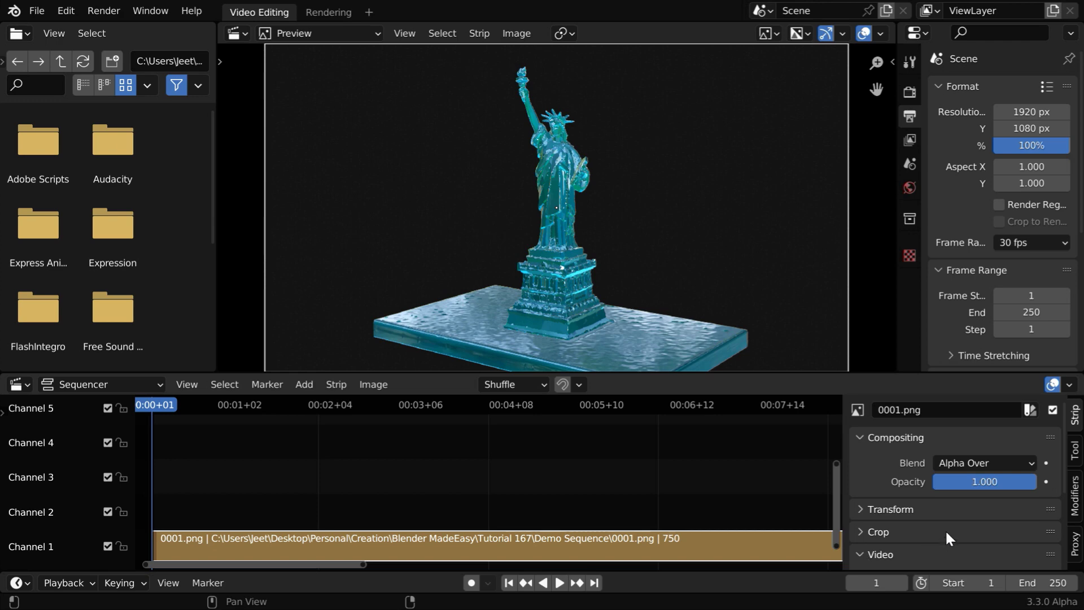
{"action": "scroll", "coordinate": [948, 533], "scroll_direction": "down", "scroll_amount": 4}
{"action": "scroll", "coordinate": [946, 533], "scroll_direction": "down", "scroll_amount": 2}
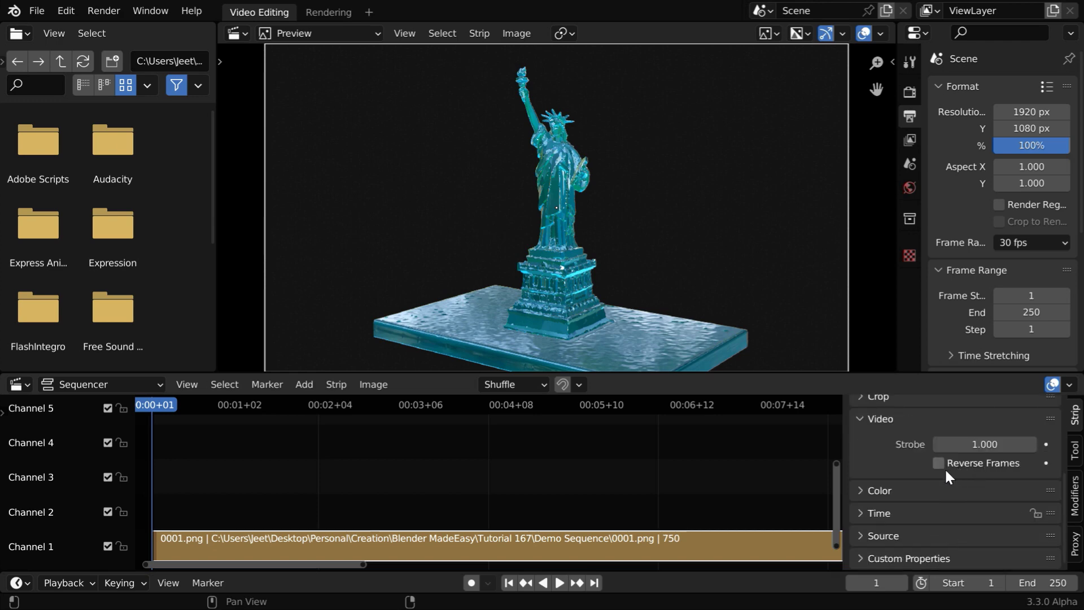
{"action": "left_click", "coordinate": [939, 463]}
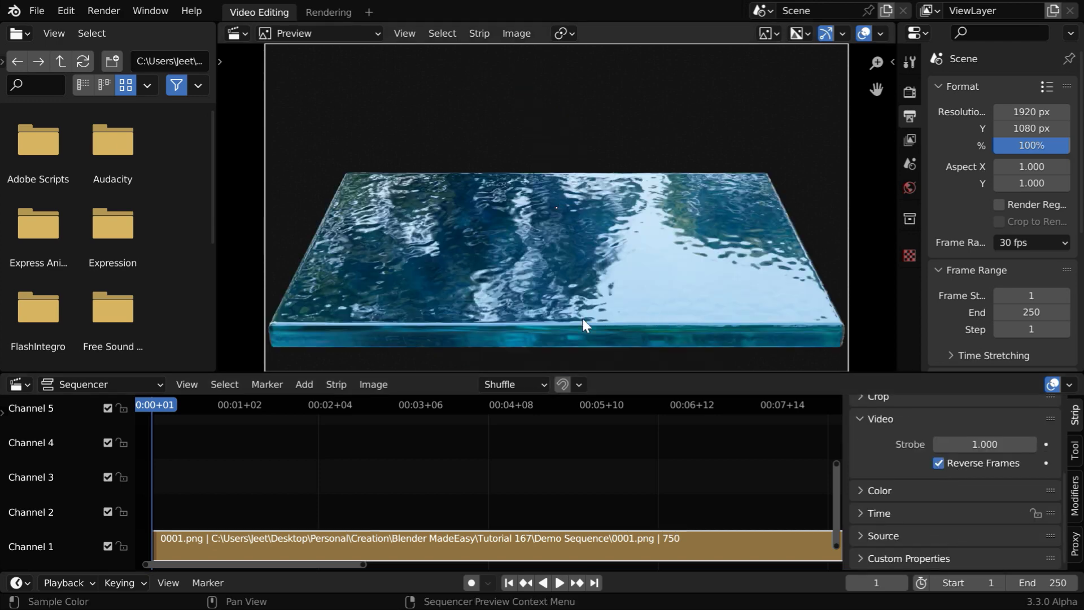